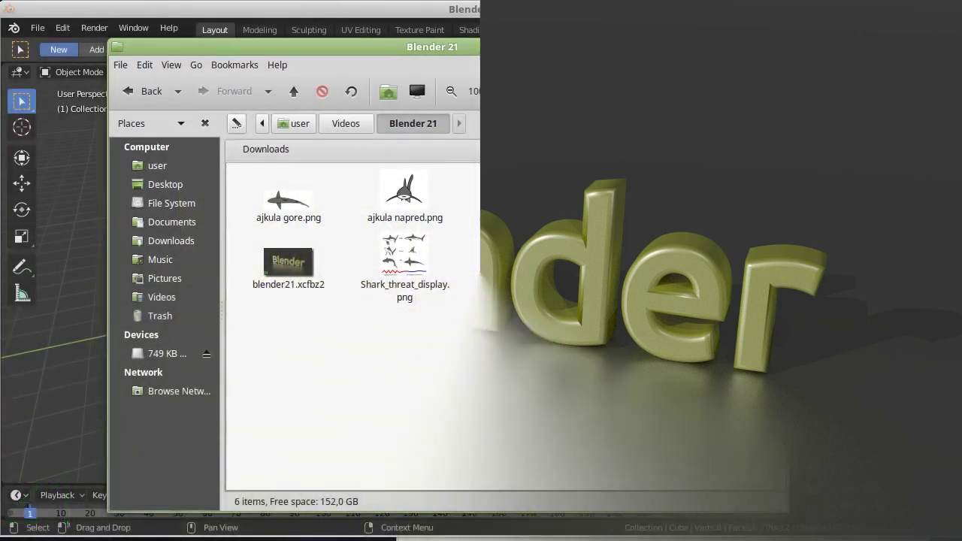
- Open Shark_threat_display.png from the Blender 21 folder in the image viewer
click(402, 246)
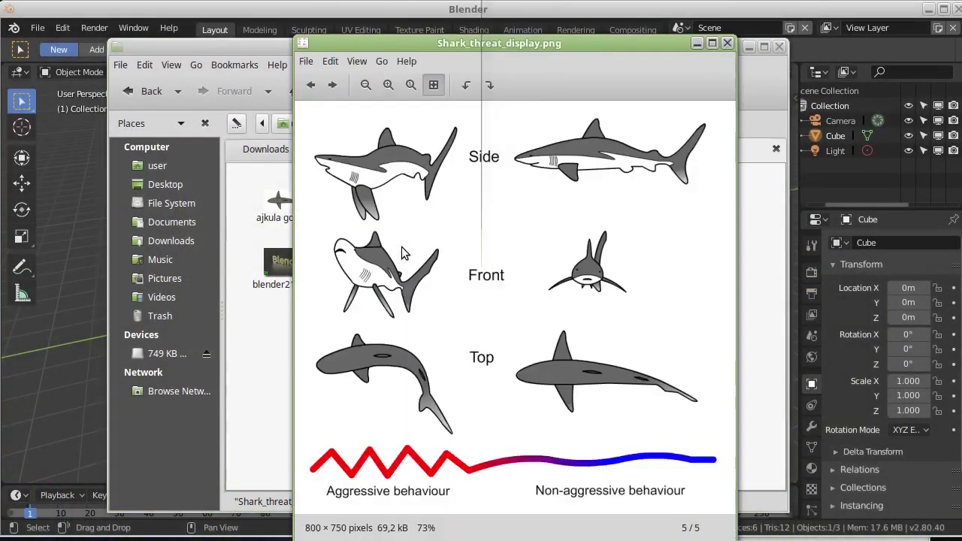
- Browse back through the shark images to the top-view ajkula gore.png, then close the viewer
drag(599, 44, 592, 30)
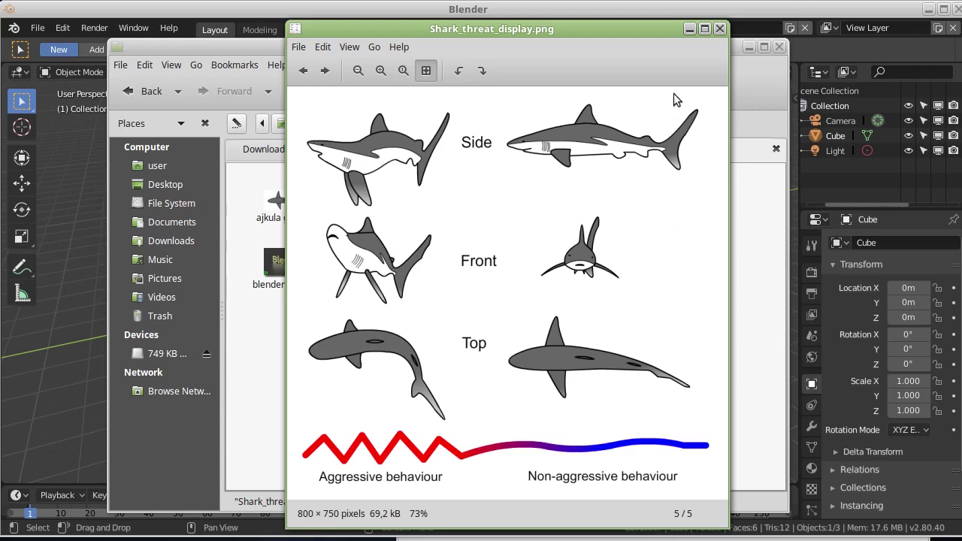
click(303, 70)
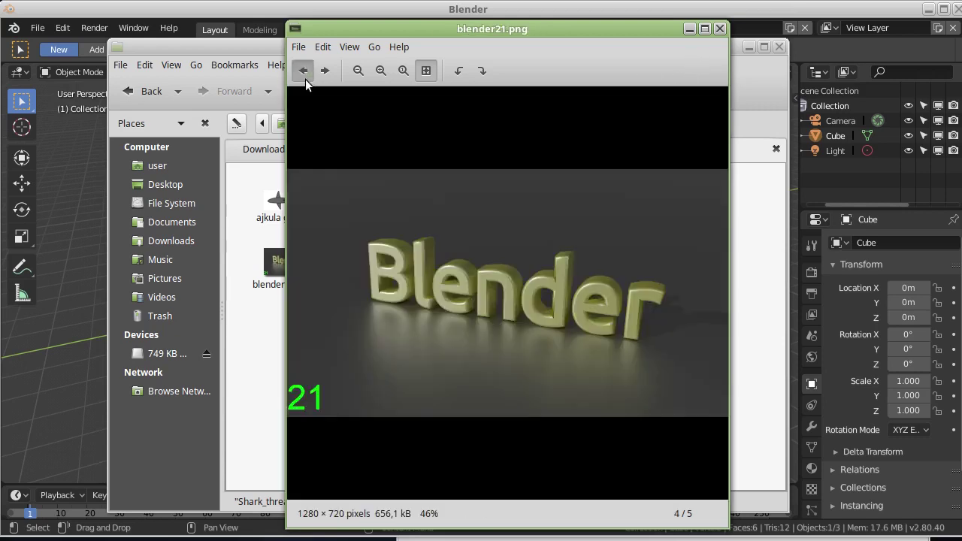
click(303, 70)
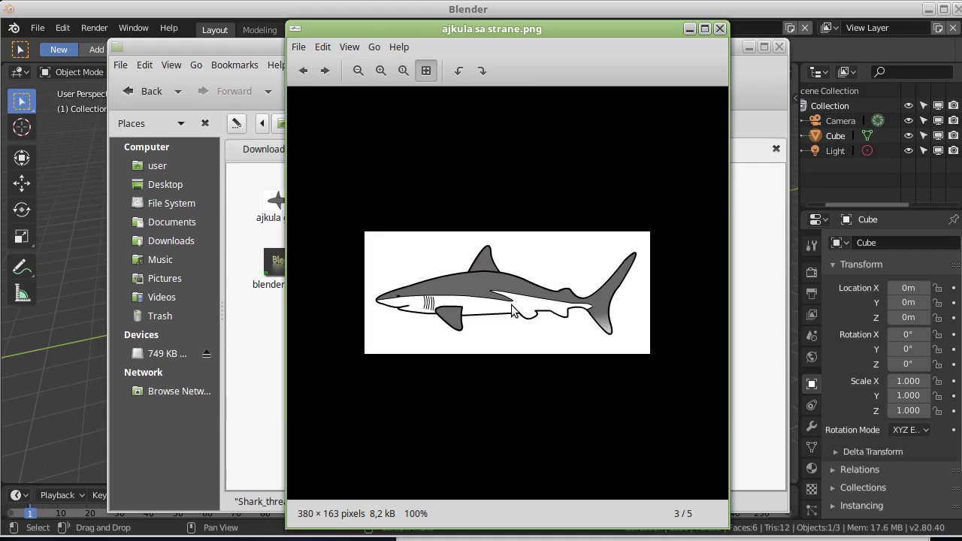
click(303, 70)
click(303, 70)
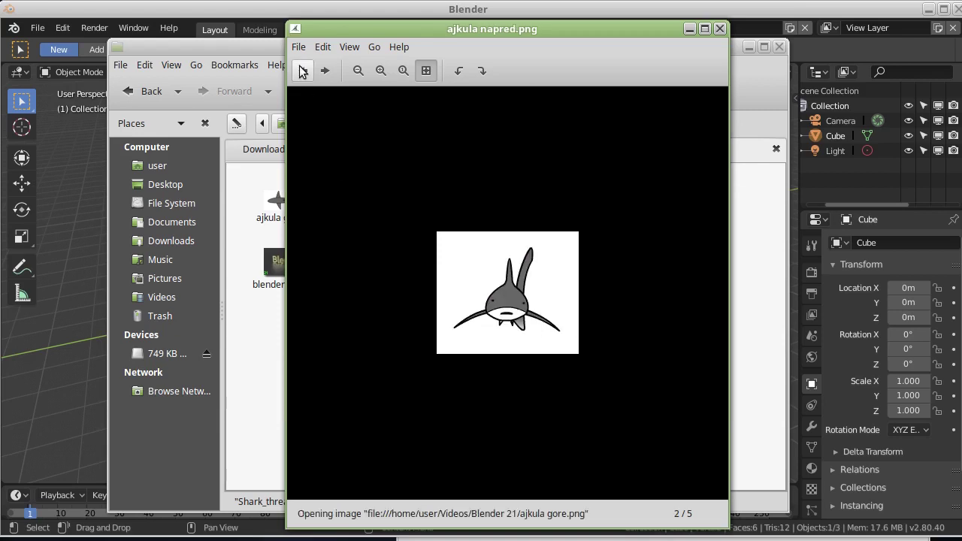
click(719, 29)
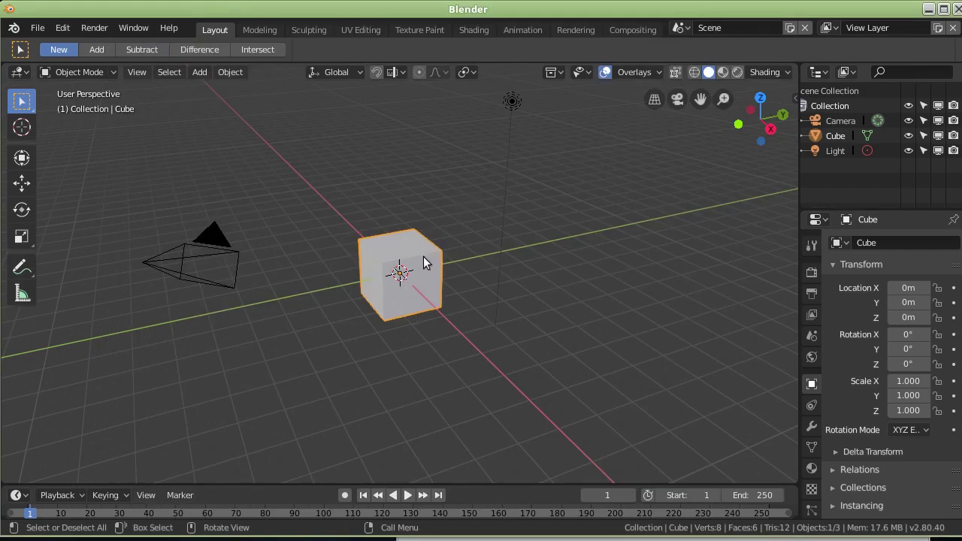
- Delete the default cube and switch to Top Orthographic view with Numpad 7 and 5
key(Delete)
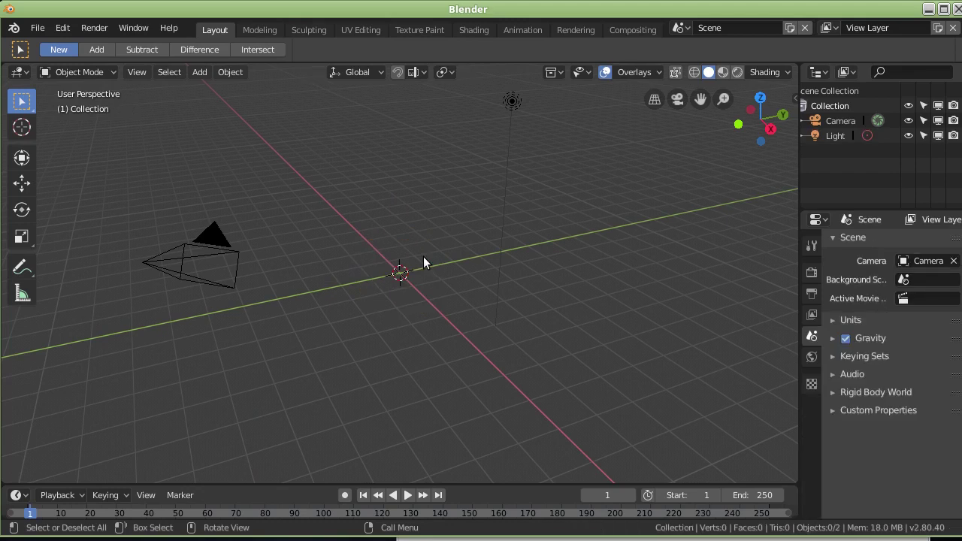
key(KP_7)
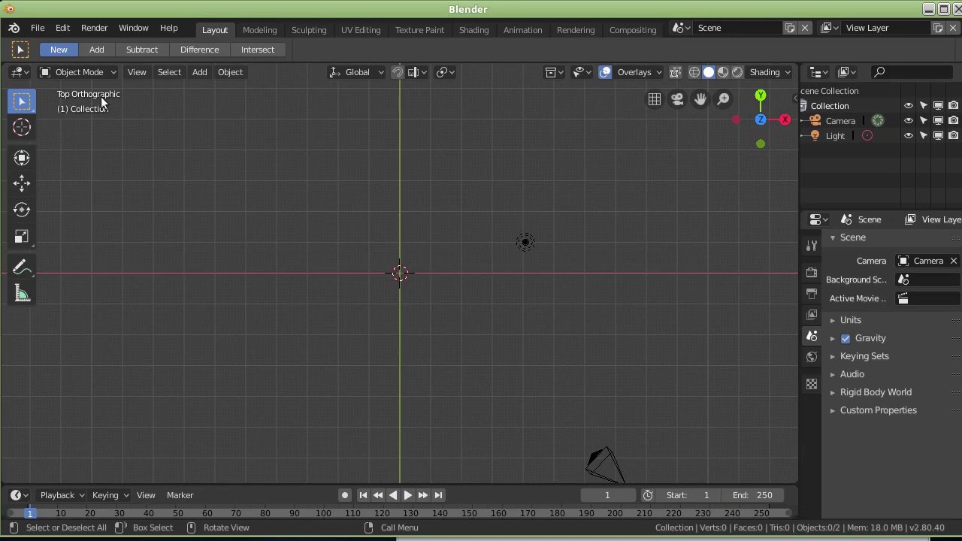
key(KP_5)
key(KP_5)
- Add ajkula gore.png as a reference image in the top view
click(198, 75)
mouse_move(225, 232)
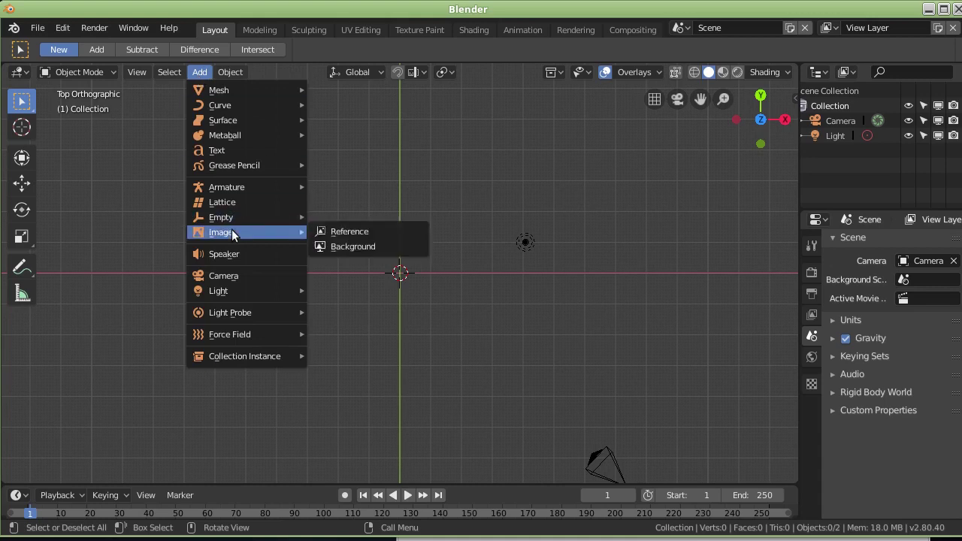
click(338, 233)
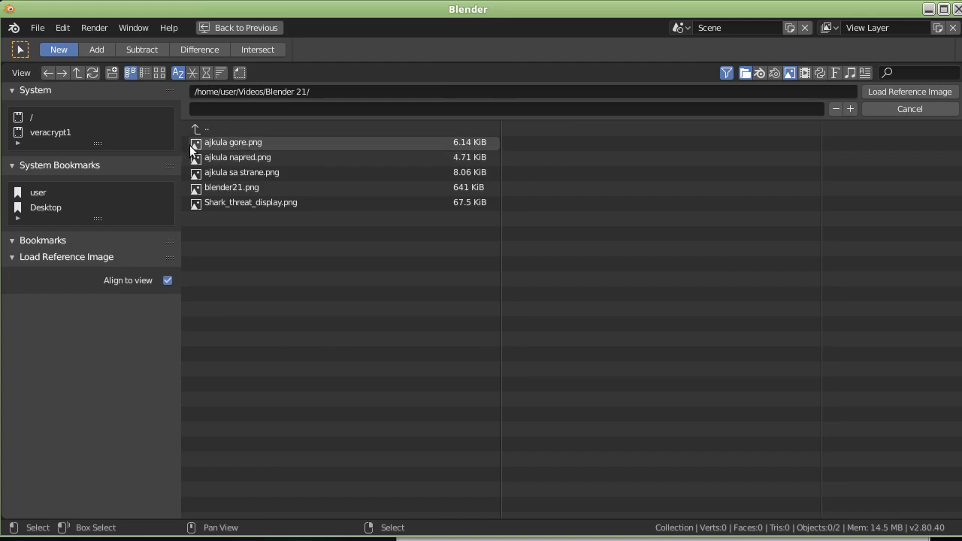
click(220, 144)
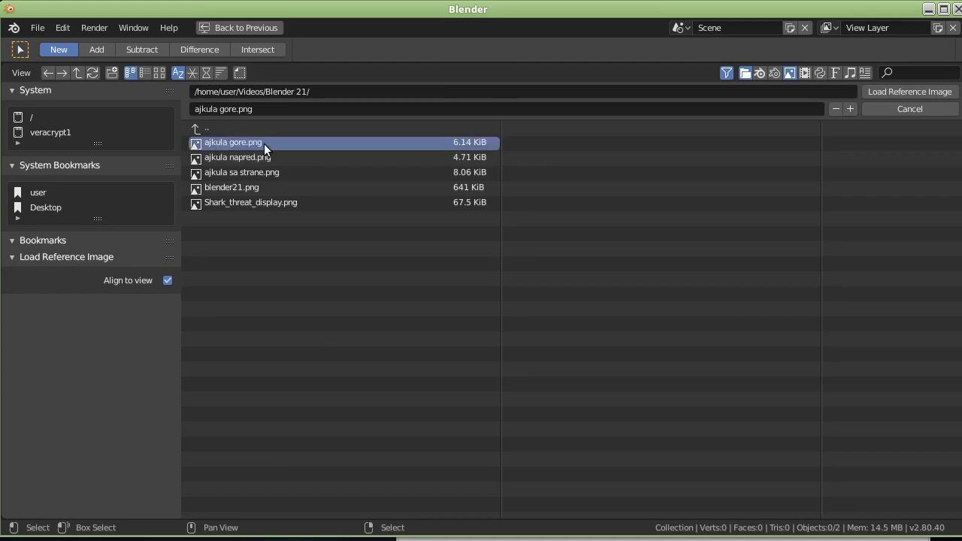
click(910, 91)
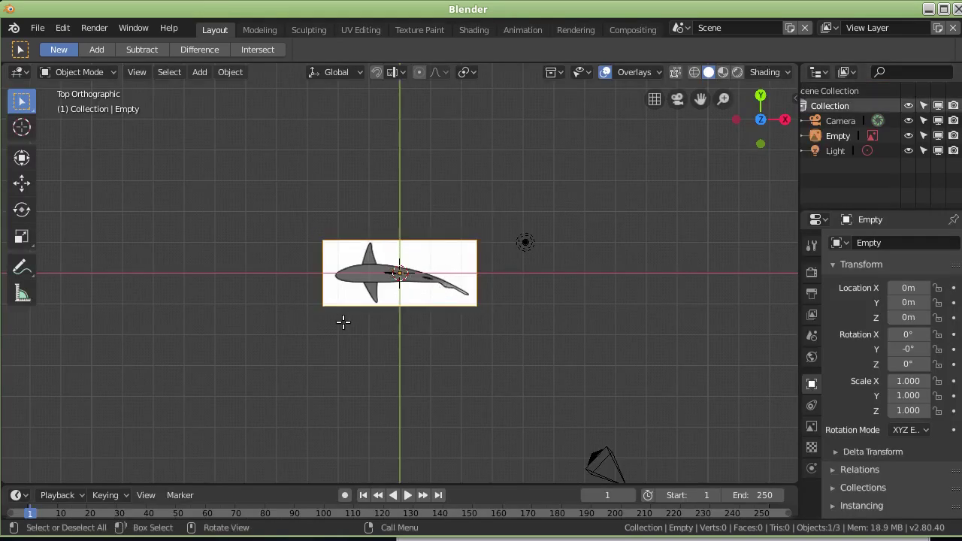
- From the front view, add ajkula napred.png as a second reference image
key(KP_1)
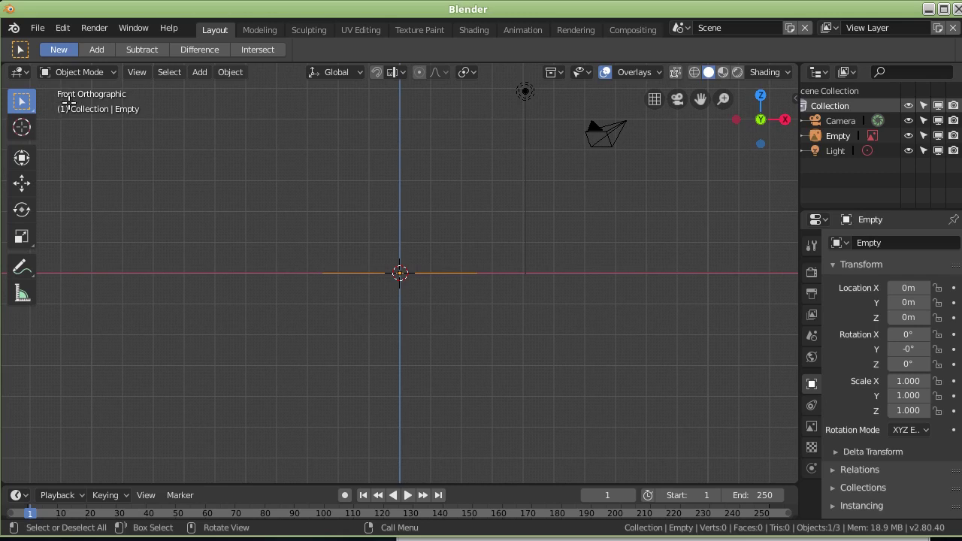
click(202, 73)
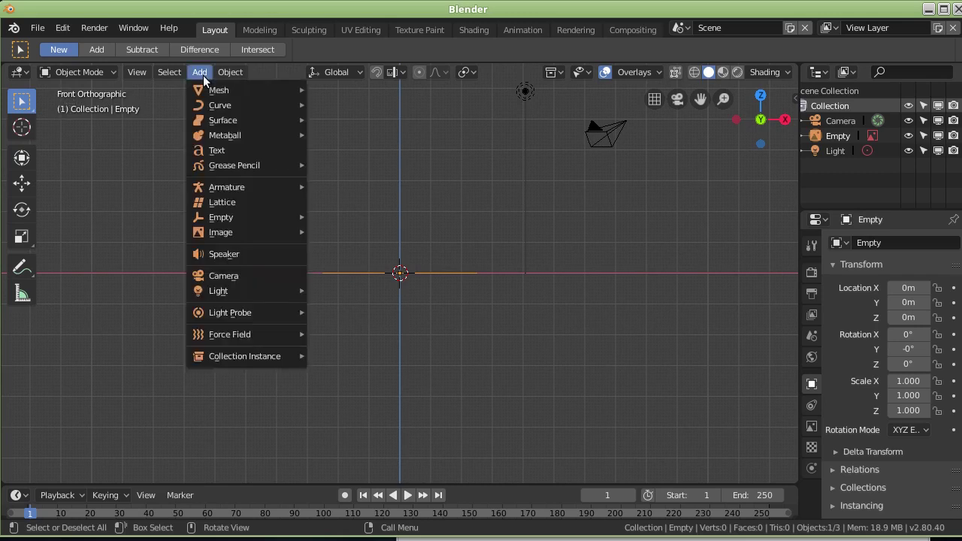
mouse_move(221, 233)
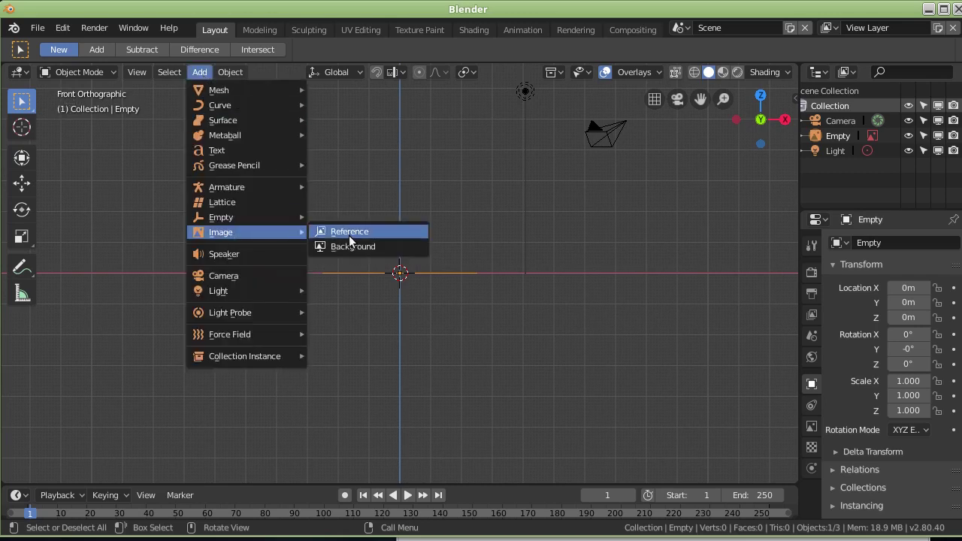
click(348, 233)
click(257, 157)
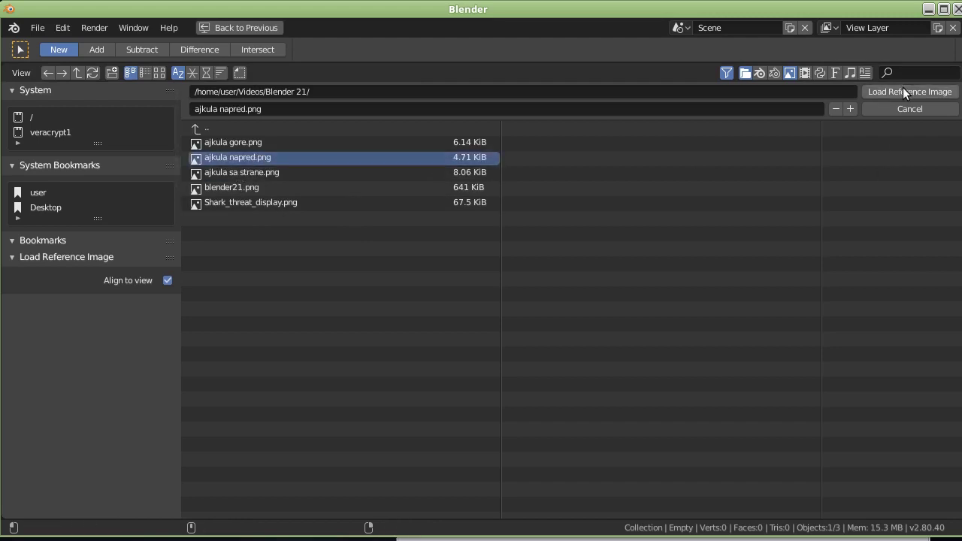
click(904, 91)
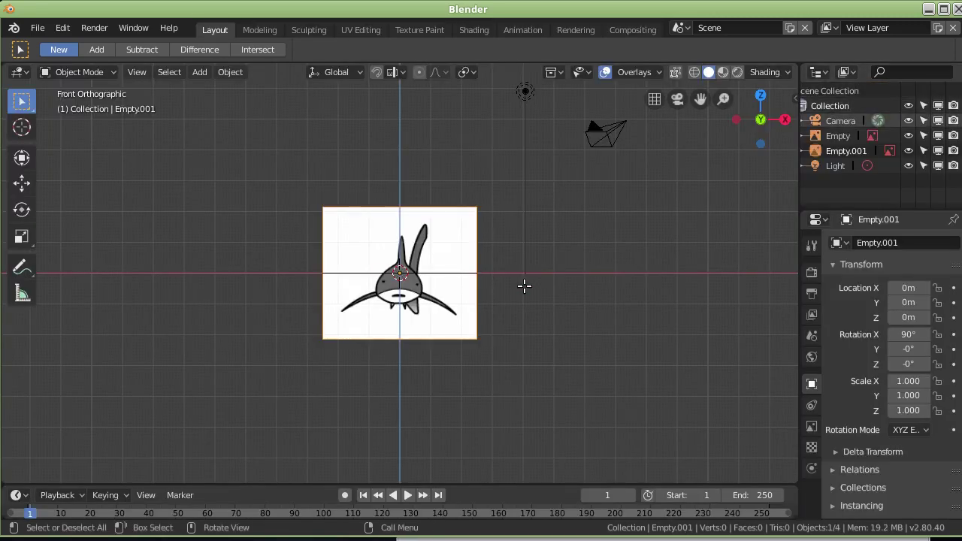
key(KP_3)
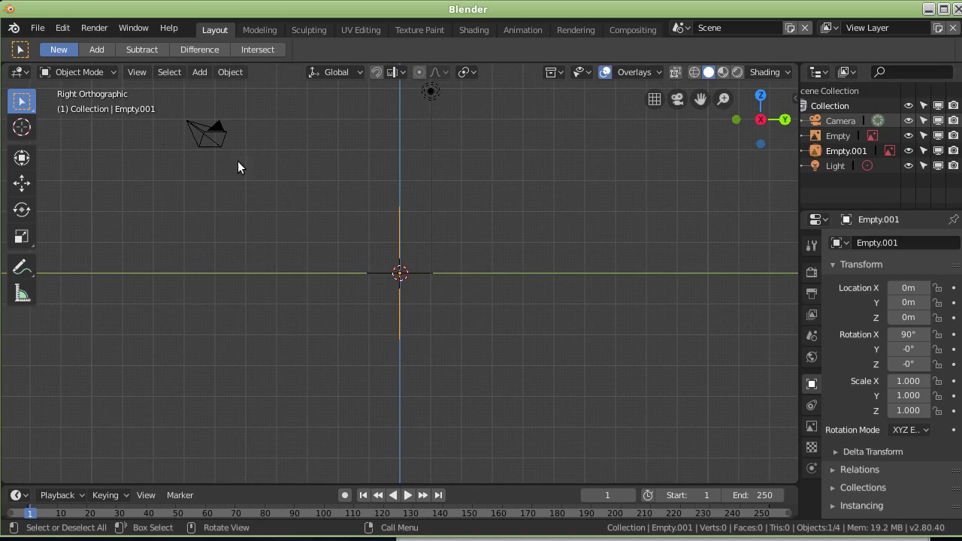
- Add ajkula sa strane.png as a third reference image and check the three crossed planes
click(198, 75)
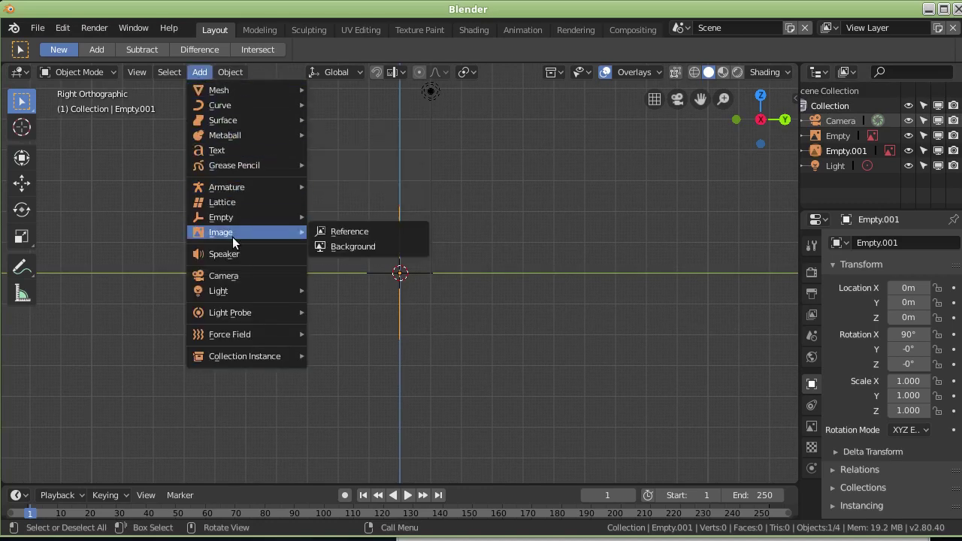
click(310, 231)
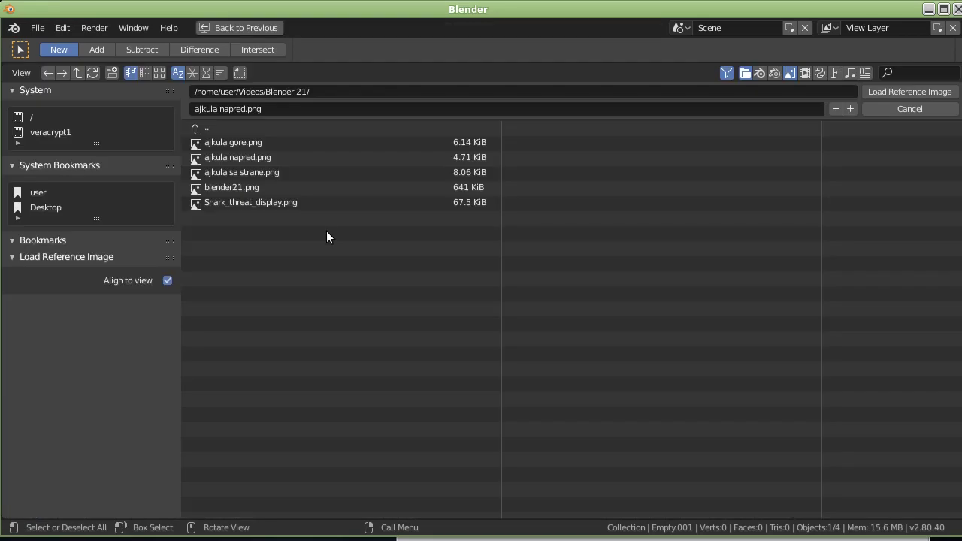
click(269, 171)
click(892, 90)
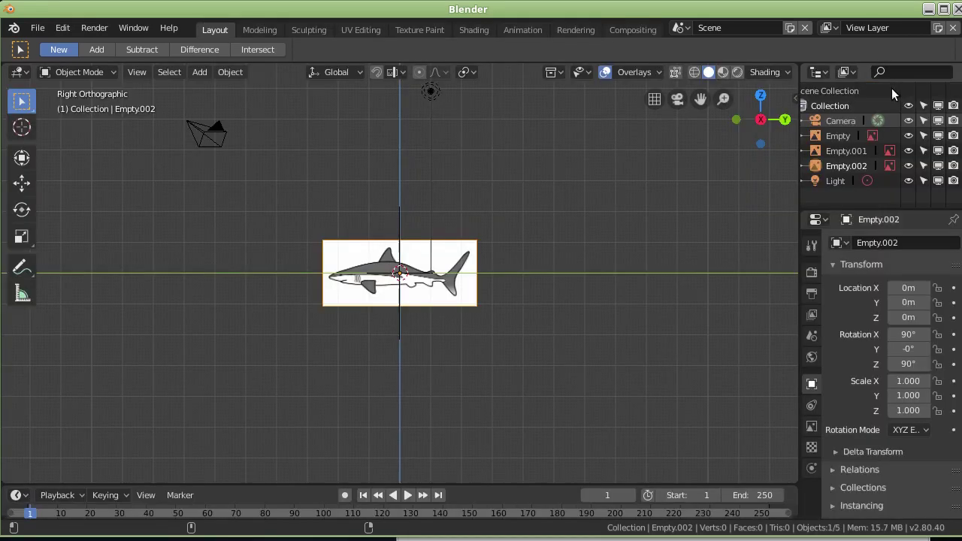
mouse_move(518, 255)
middle_down()
mouse_move(570, 309)
mouse_move(600, 323)
middle_up()
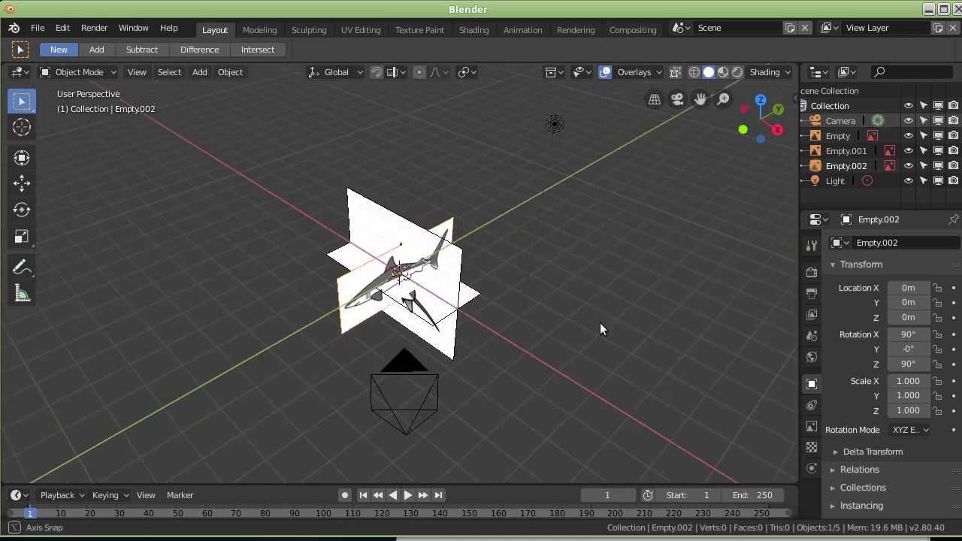
mouse_move(521, 296)
middle_down()
mouse_move(565, 348)
mouse_move(628, 389)
mouse_move(585, 401)
mouse_move(522, 386)
mouse_move(508, 343)
mouse_move(483, 330)
mouse_move(446, 345)
mouse_move(434, 370)
mouse_move(482, 341)
mouse_move(528, 329)
mouse_move(526, 365)
mouse_move(492, 380)
middle_up()
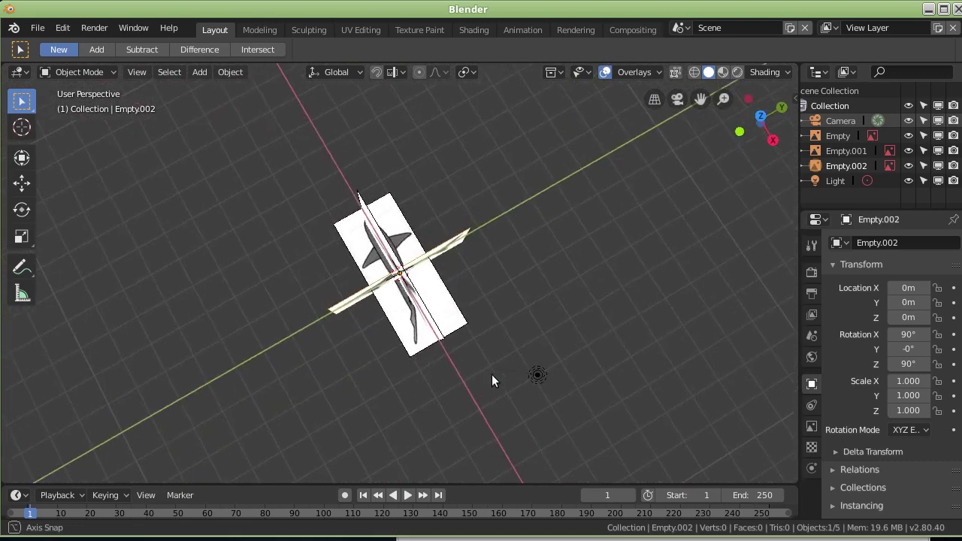
key(KP_7)
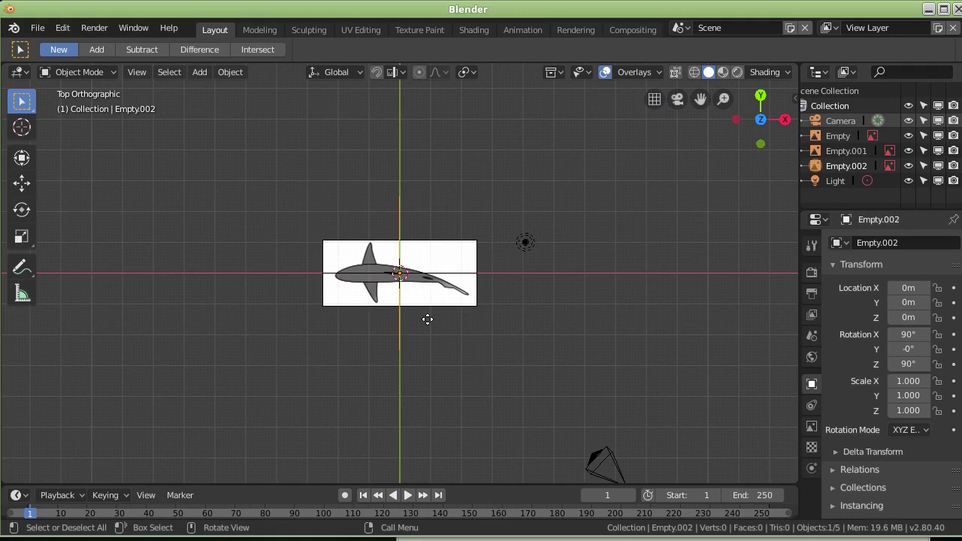
- Set the top reference Empty's Z rotation to 90° and check alignment in front and top views
click(441, 257)
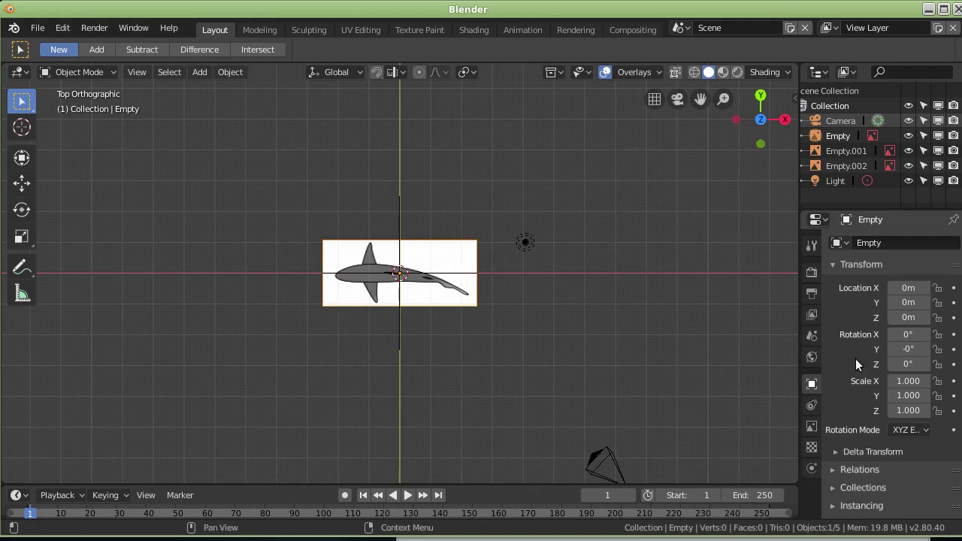
click(905, 365)
text(90)
key(Return)
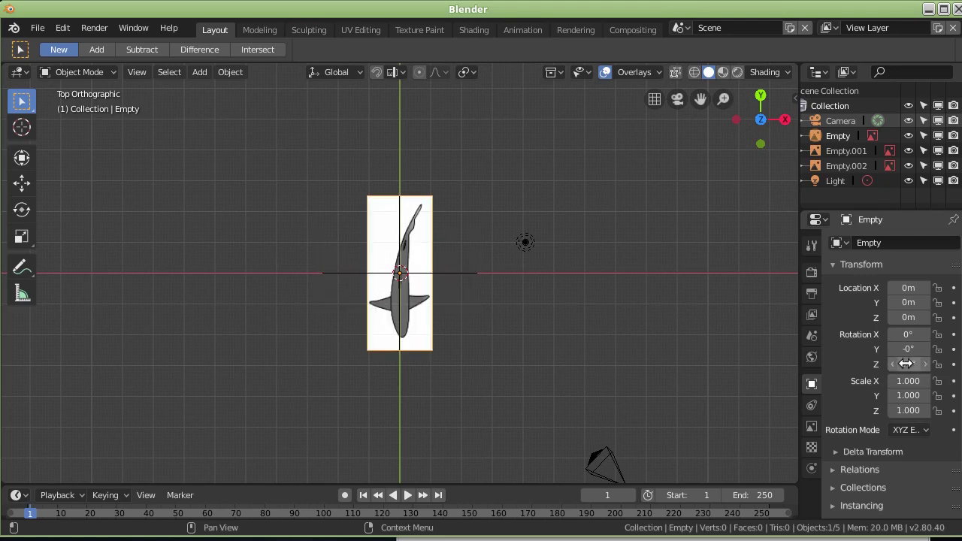
mouse_move(490, 316)
middle_down()
mouse_move(335, 222)
mouse_move(322, 276)
mouse_move(318, 226)
mouse_move(312, 245)
mouse_move(318, 297)
mouse_move(473, 327)
mouse_move(476, 271)
mouse_move(411, 293)
mouse_move(448, 304)
mouse_move(374, 253)
mouse_move(332, 349)
mouse_move(340, 383)
mouse_move(319, 310)
mouse_move(323, 344)
mouse_move(317, 323)
mouse_move(271, 297)
mouse_move(271, 238)
mouse_move(338, 256)
mouse_move(412, 256)
mouse_move(435, 200)
mouse_move(420, 180)
middle_up()
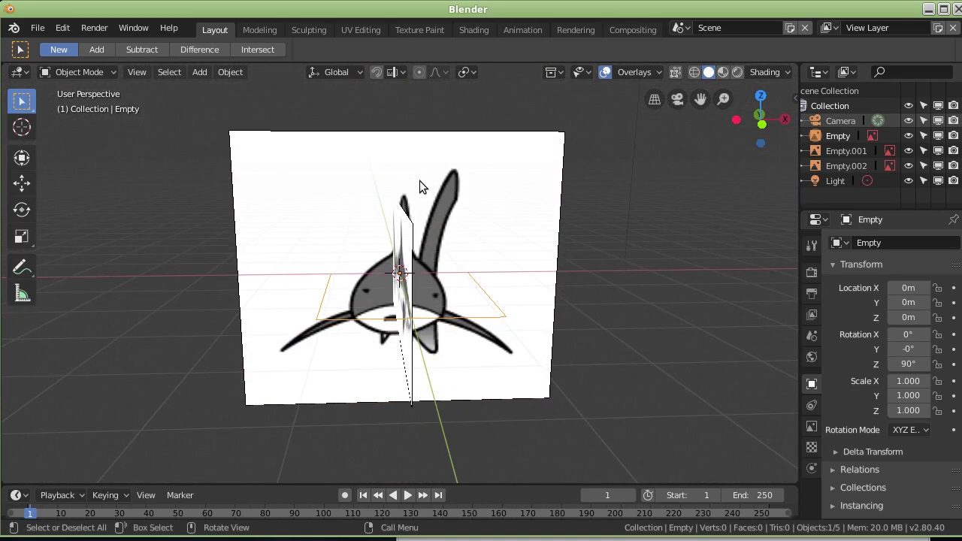
key(KP_1)
key(KP_7)
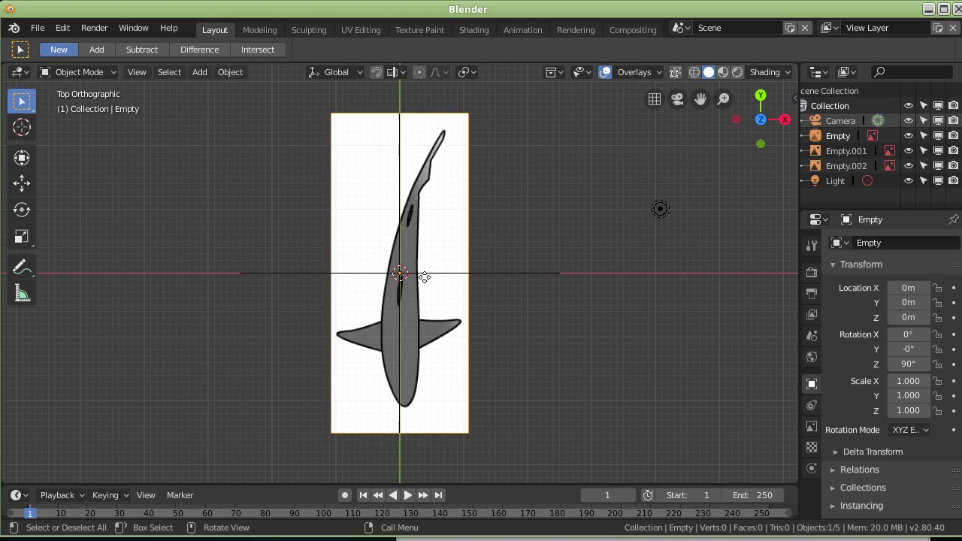
- Save the scene as ajkula.blend, replacing the 'untitled' file name
click(36, 28)
click(69, 160)
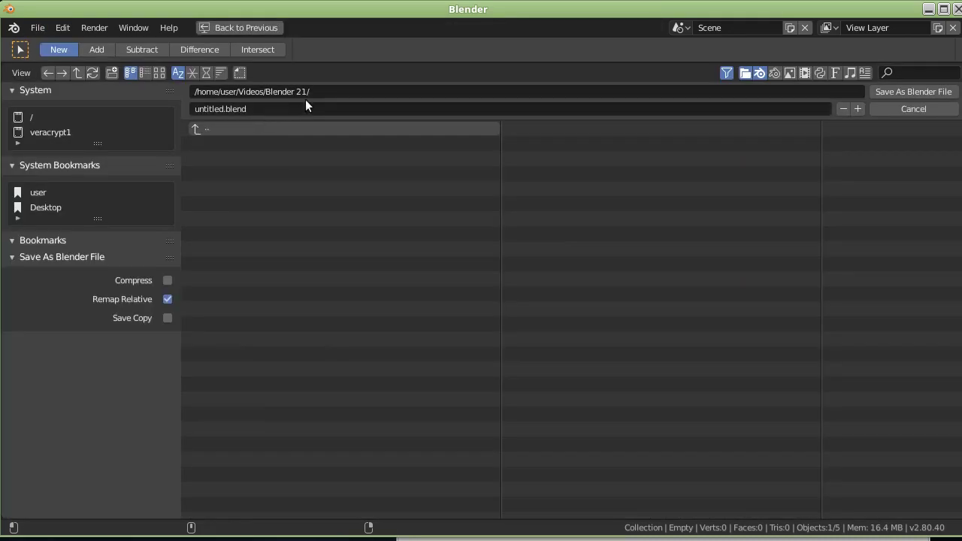
click(203, 108)
click(203, 108)
double_click(203, 108)
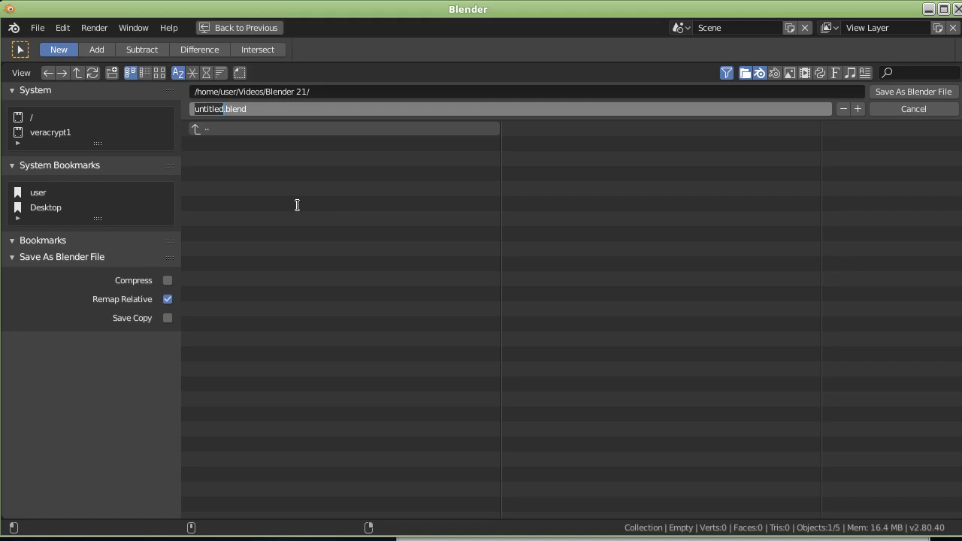
text(ajkula)
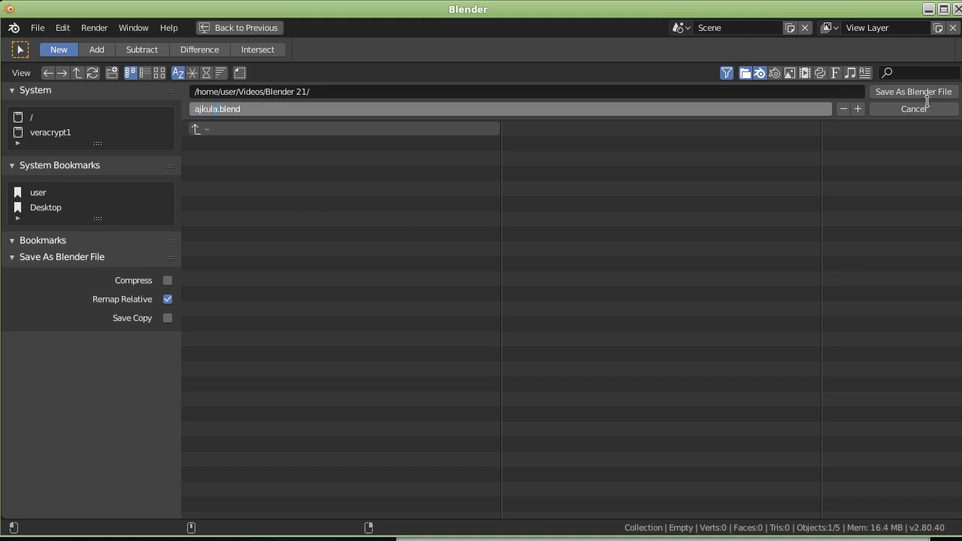
click(922, 96)
click(923, 94)
mouse_move(736, 97)
middle_down()
mouse_move(366, 322)
mouse_move(365, 296)
mouse_move(369, 355)
mouse_move(372, 309)
mouse_move(373, 339)
mouse_move(492, 322)
mouse_move(527, 307)
mouse_move(537, 172)
mouse_move(531, 196)
middle_up()
- Scale the front reference Empty.001 down to 0.597 and return to top view
click(531, 194)
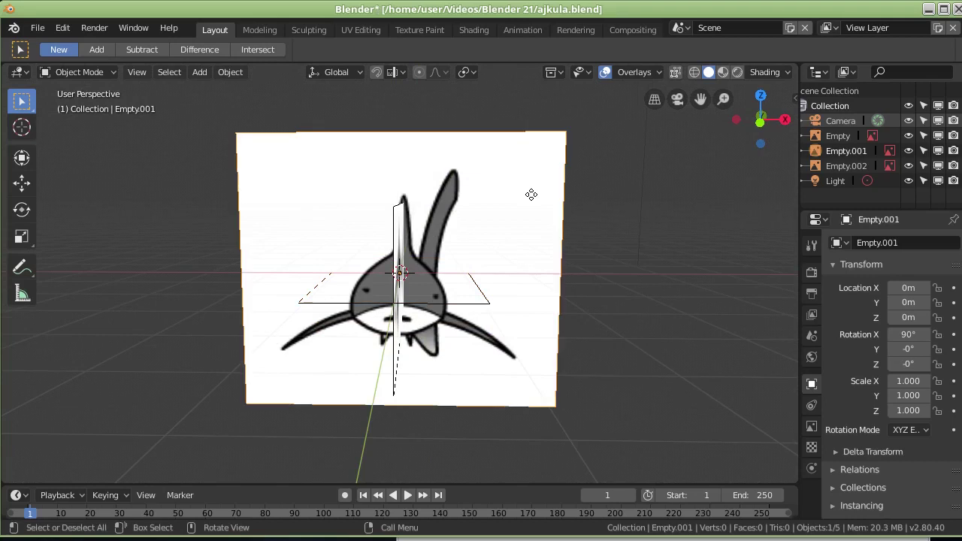
key(s)
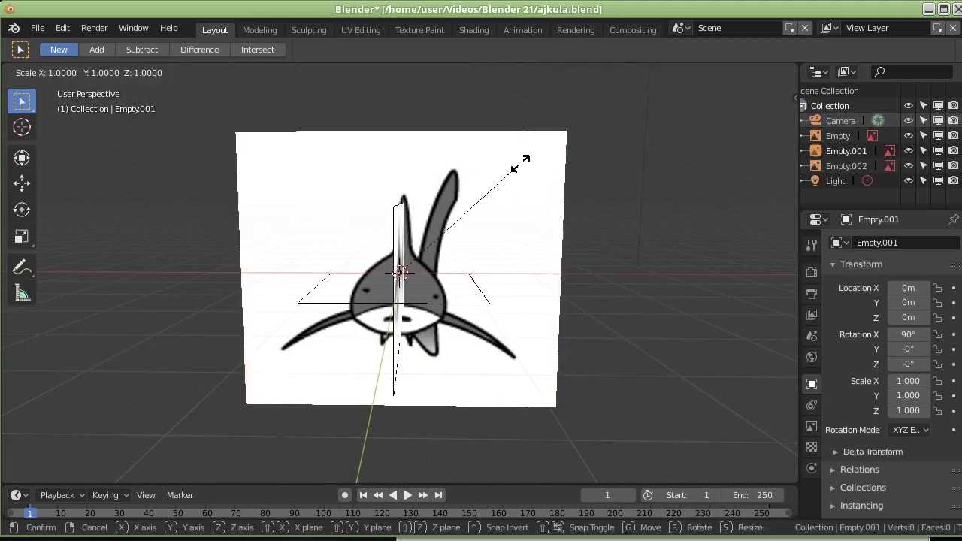
click(468, 204)
mouse_move(526, 308)
middle_down()
mouse_move(496, 300)
mouse_move(516, 297)
middle_up()
key(KP_7)
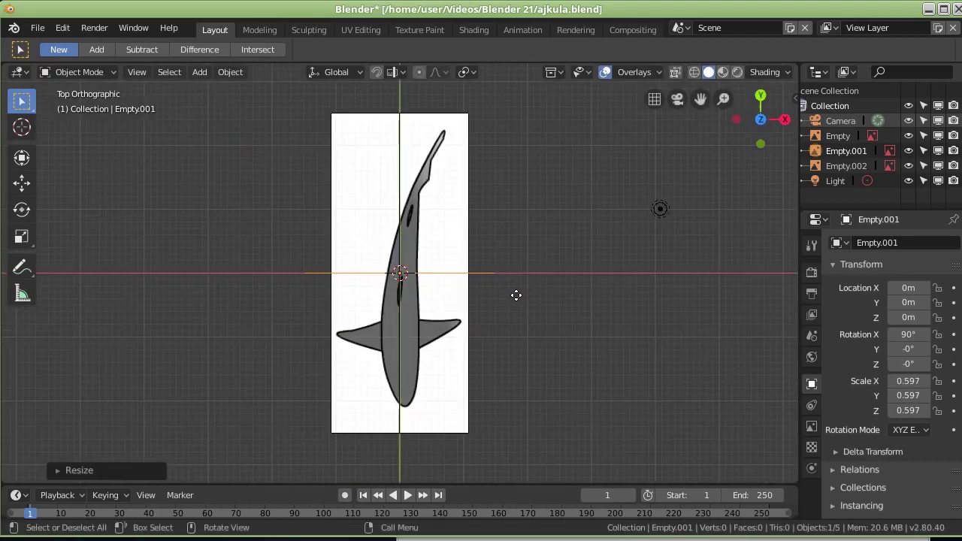
- Measure the top-view shark's fin span tip to tip at 1.94486 m and compare with the front view
click(29, 297)
scroll(346, 368, up, 1)
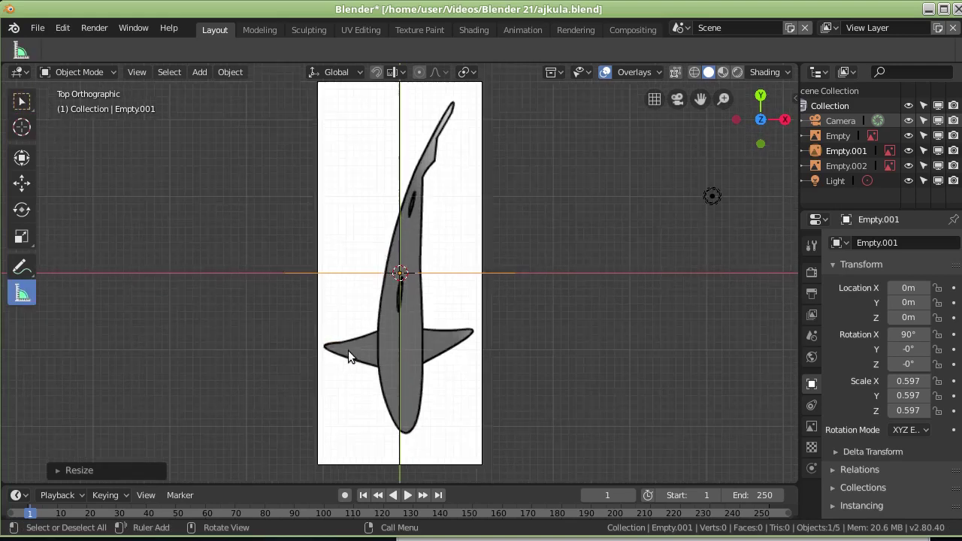
scroll(348, 350, up, 1)
shift+middle_drag(358, 376, 367, 303)
scroll(307, 314, up, 2)
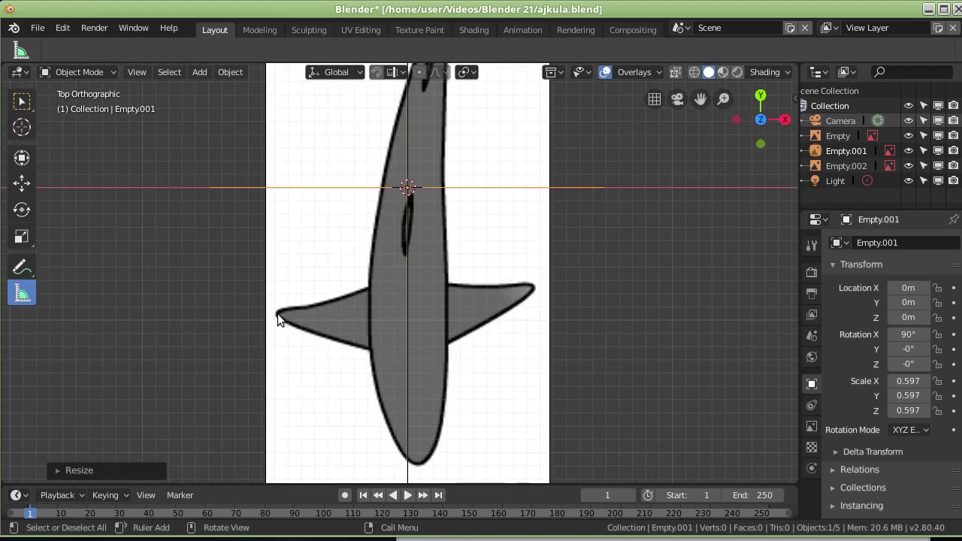
click(278, 318)
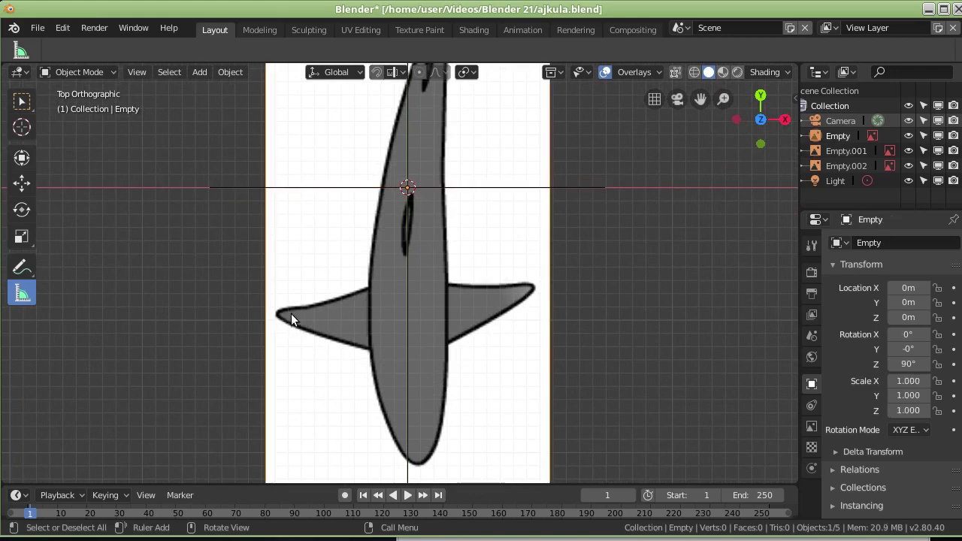
drag(279, 316, 315, 315)
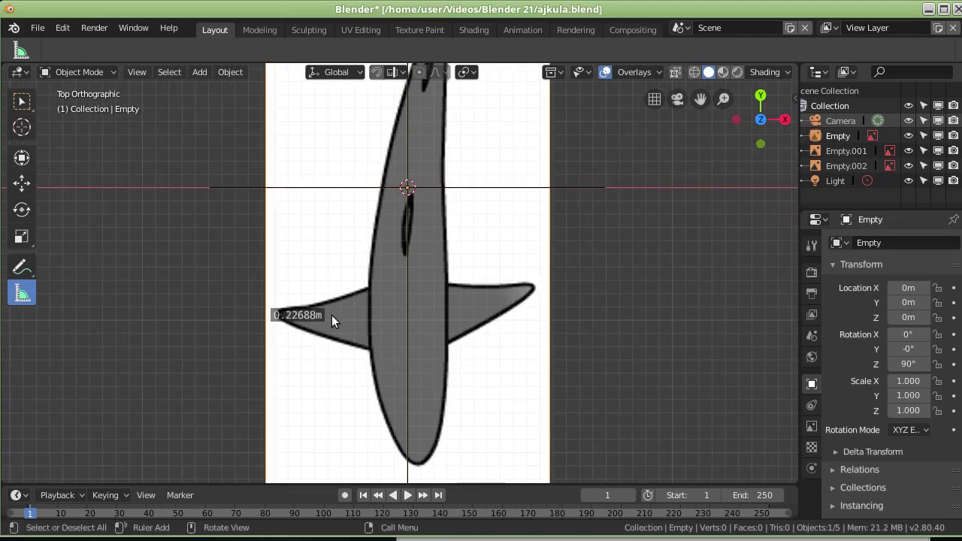
scroll(321, 323, up, 1)
scroll(320, 323, up, 3)
drag(221, 361, 676, 364)
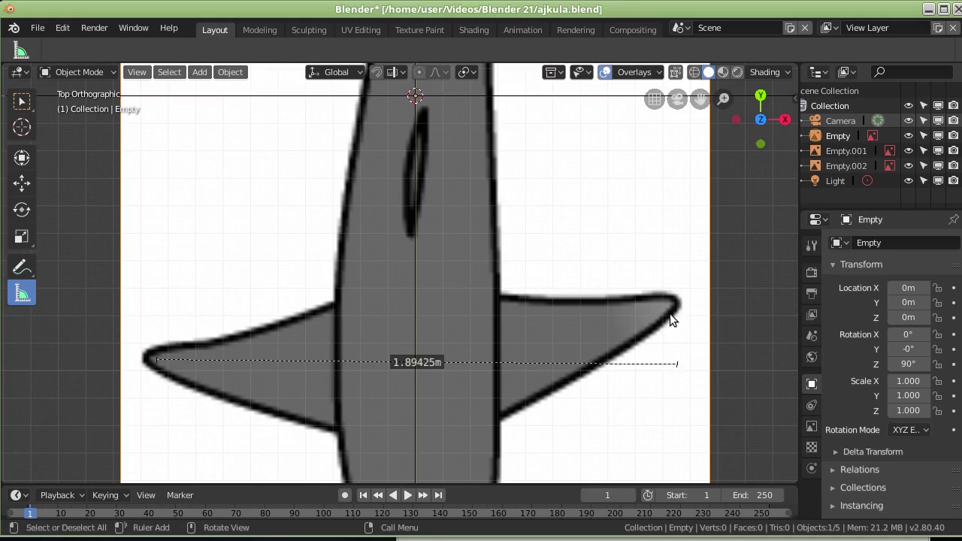
drag(156, 359, 142, 361)
key(KP_1)
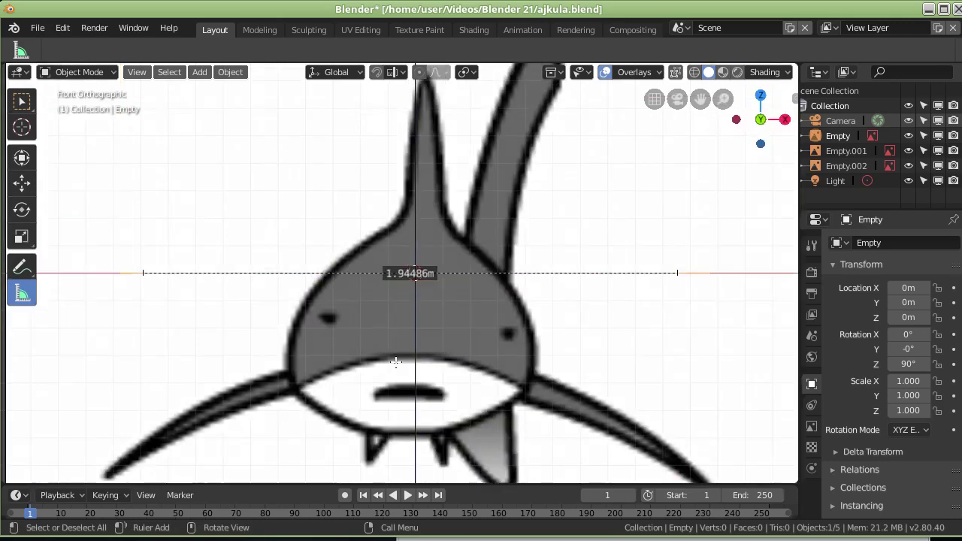
scroll(545, 264, down, 2)
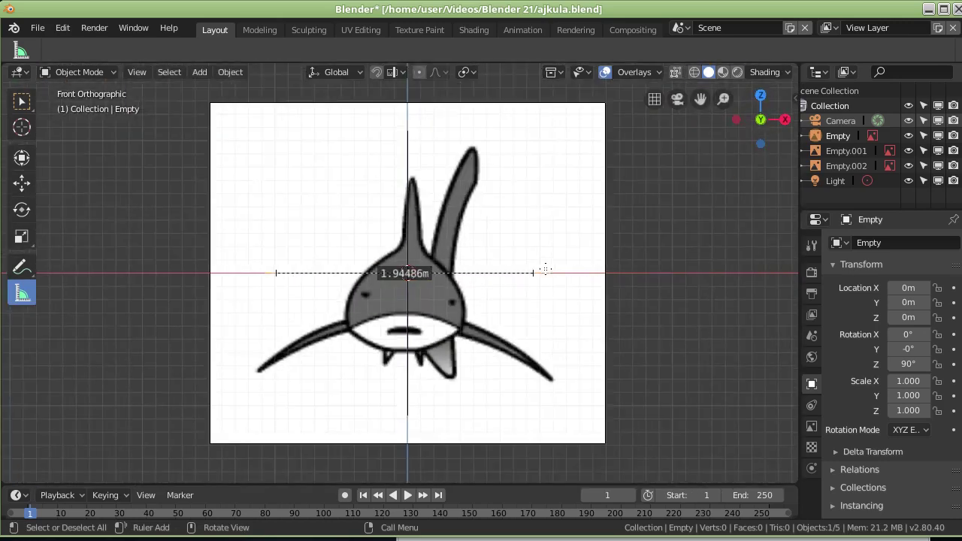
scroll(292, 259, up, 5)
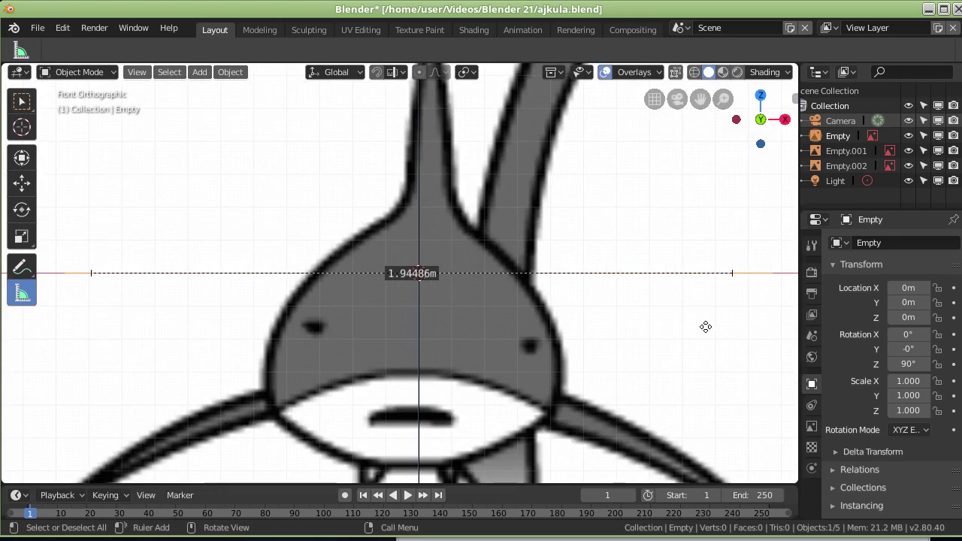
scroll(704, 326, down, 2)
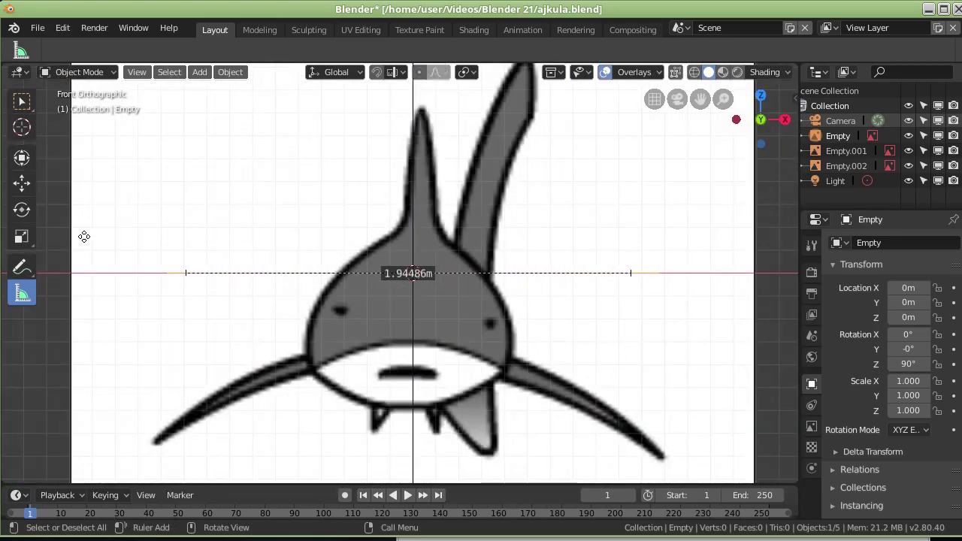
- Select Empty.001 and scale it to 0.516 so its fins fit the 1.94486 m ruler
click(21, 101)
click(225, 225)
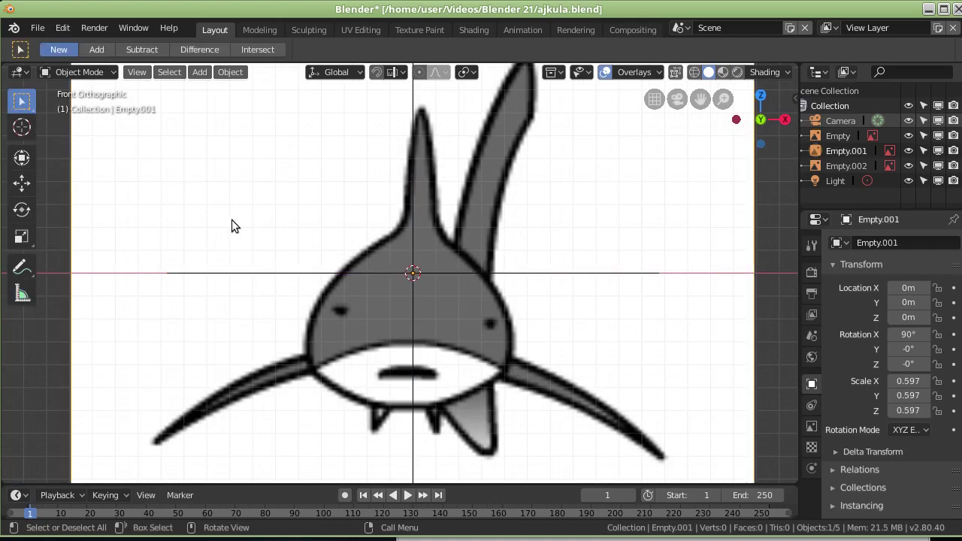
click(21, 294)
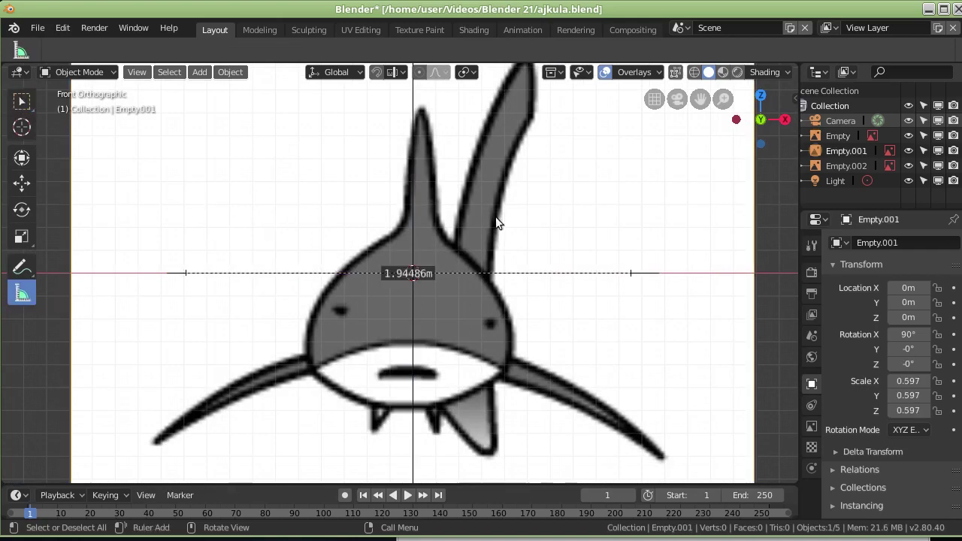
key(s)
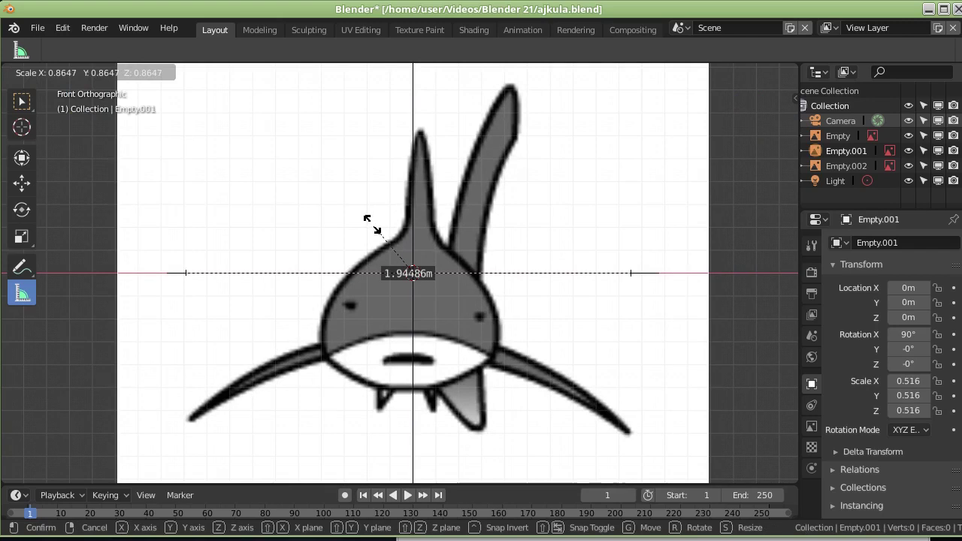
click(372, 226)
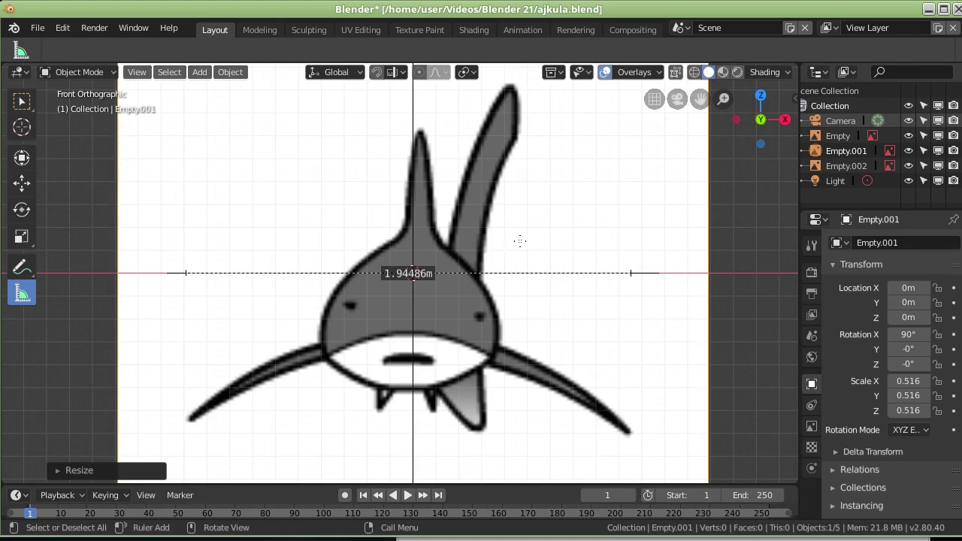
mouse_move(518, 241)
middle_down()
mouse_move(536, 339)
mouse_move(522, 435)
mouse_move(533, 260)
middle_up()
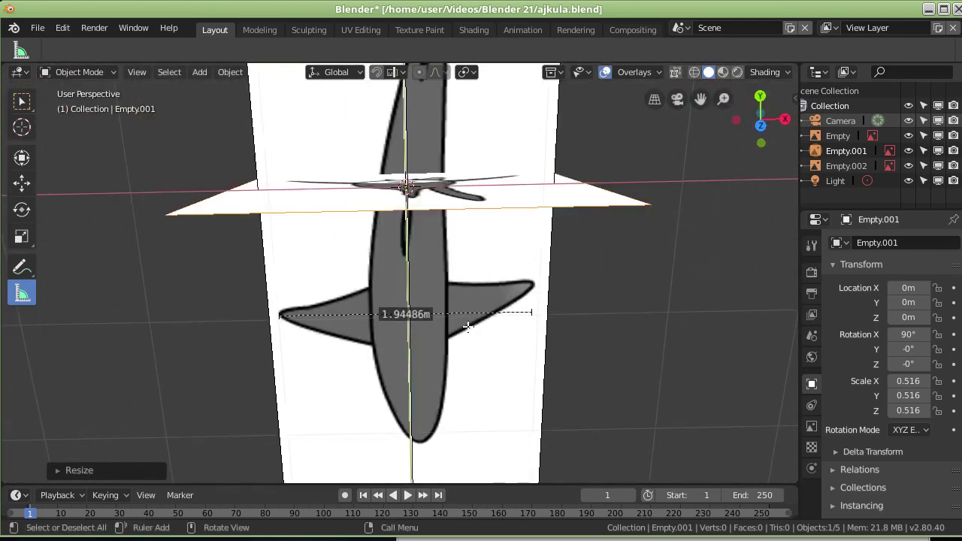
- Orbit around the three shark planes to inspect alignment, ending in Right Orthographic view
middle_drag(455, 318, 458, 274)
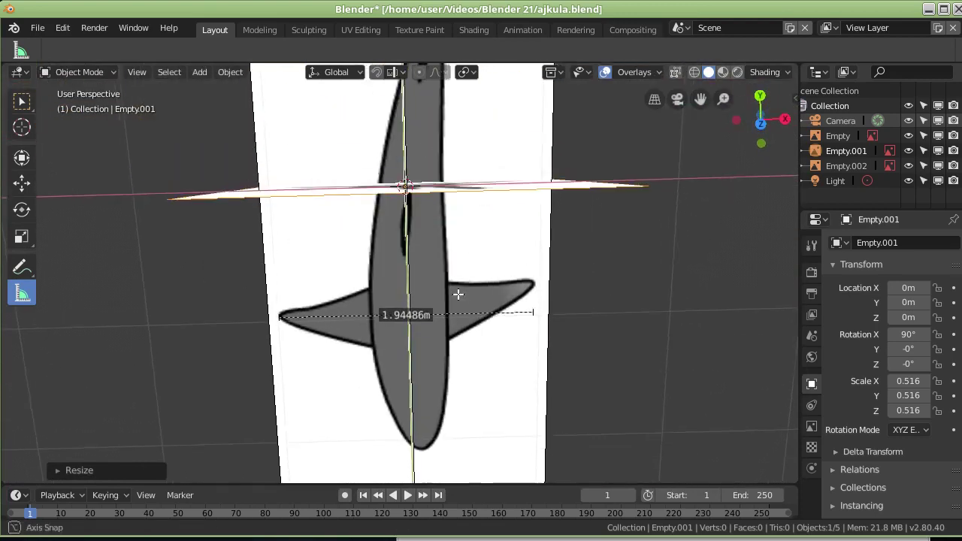
mouse_move(492, 224)
middle_down()
mouse_move(511, 297)
mouse_move(422, 309)
middle_up()
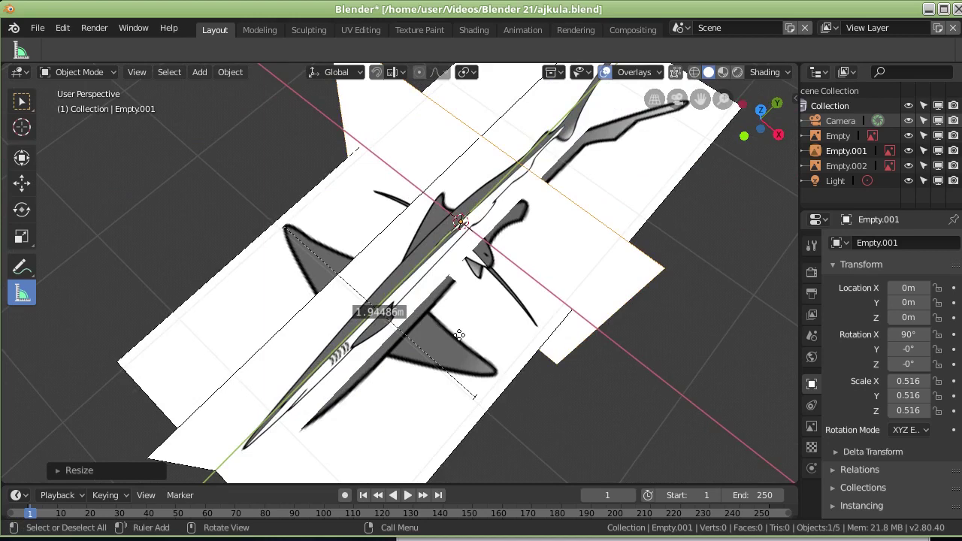
mouse_move(459, 334)
middle_down()
mouse_move(356, 220)
mouse_move(358, 208)
mouse_move(530, 215)
mouse_move(512, 219)
middle_up()
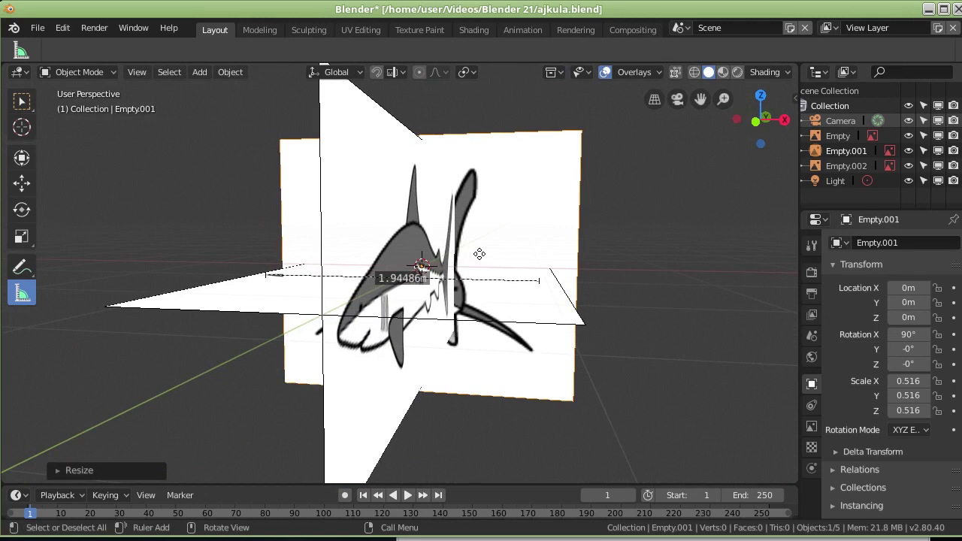
mouse_move(500, 247)
middle_down()
mouse_move(522, 240)
mouse_move(498, 236)
mouse_move(529, 249)
mouse_move(492, 249)
mouse_move(527, 249)
mouse_move(500, 211)
mouse_move(421, 211)
mouse_move(379, 197)
mouse_move(377, 212)
mouse_move(507, 218)
middle_up()
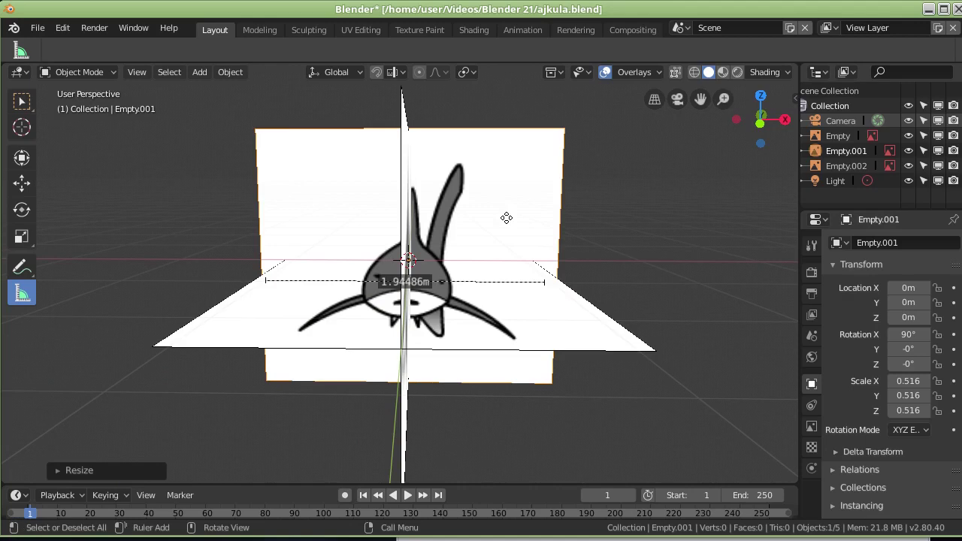
key(KP_3)
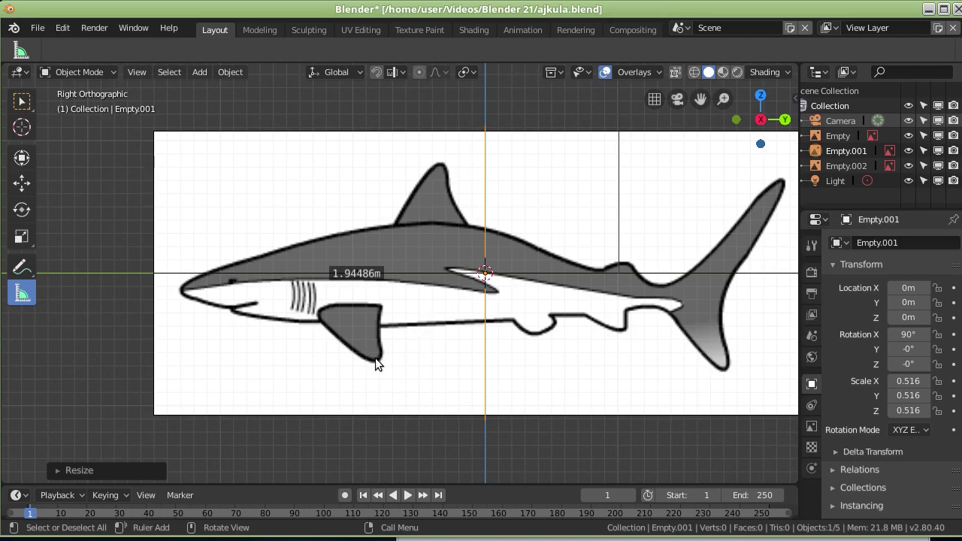
- Drag a ruler from above the dorsal fin down to the pectoral fin tip, refining it to 1.5147 m
drag(376, 360, 373, 163)
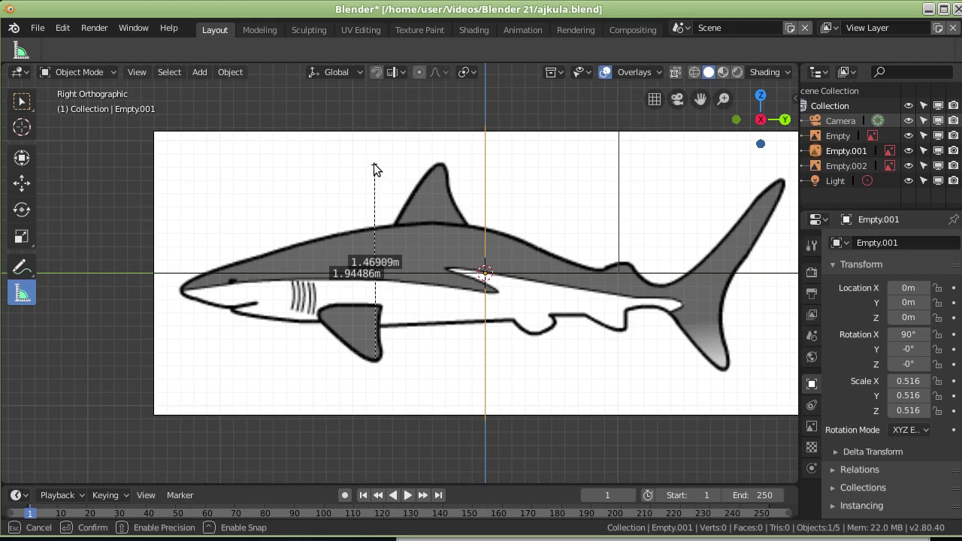
drag(375, 164, 377, 165)
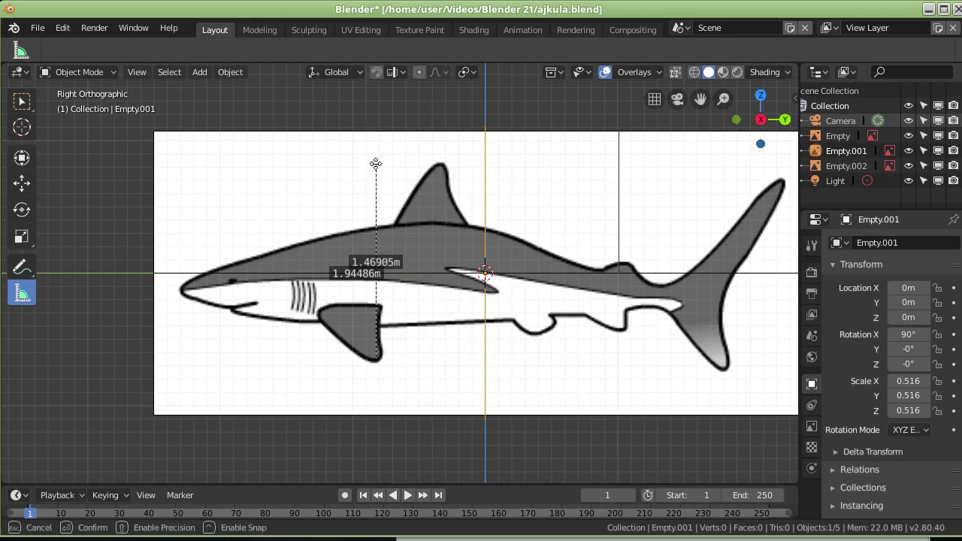
scroll(380, 159, up, 5)
shift+middle_drag(386, 158, 382, 338)
drag(331, 178, 333, 173)
scroll(439, 226, down, 5)
scroll(384, 406, up, 4)
shift+middle_drag(397, 389, 389, 101)
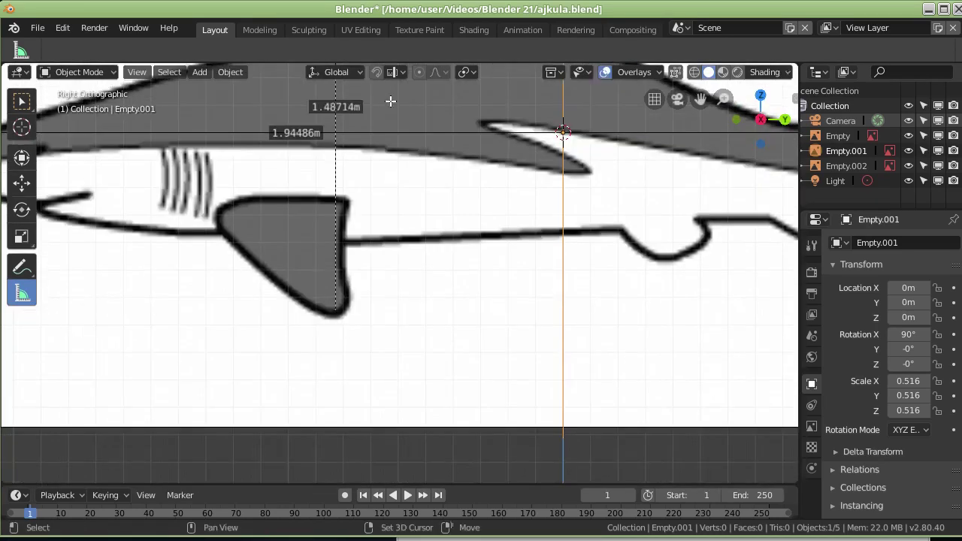
drag(335, 316, 337, 318)
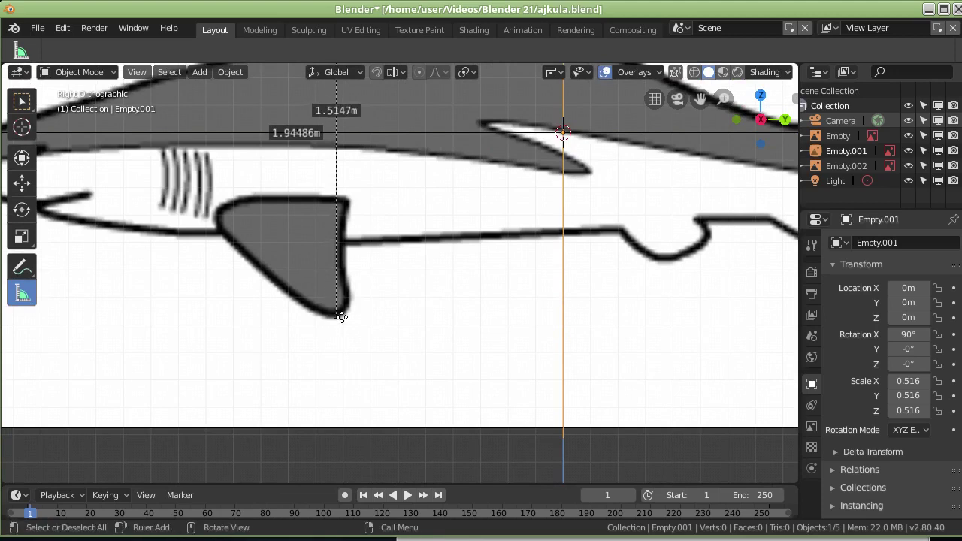
- Switch to Front view and place the 3D cursor to the right of the shark
key(KP_1)
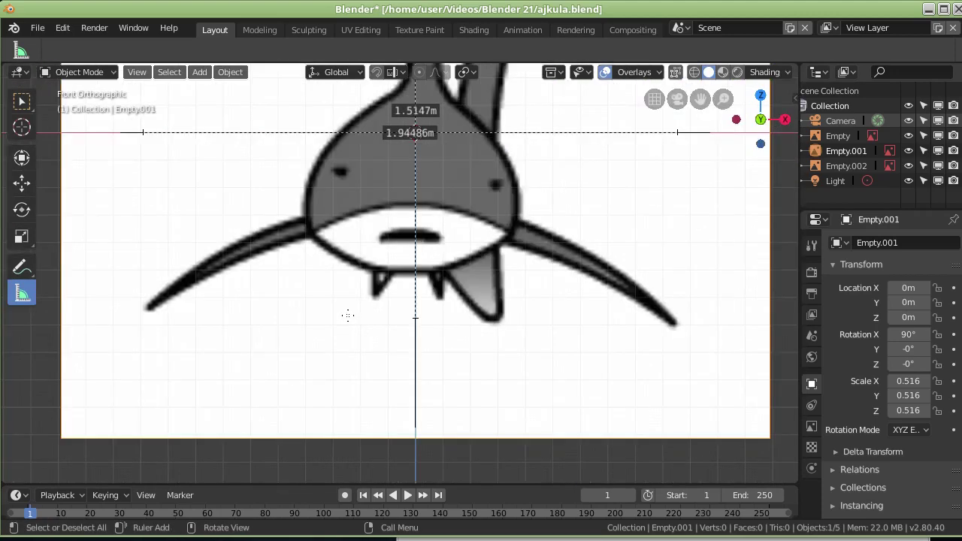
scroll(443, 305, up, 1)
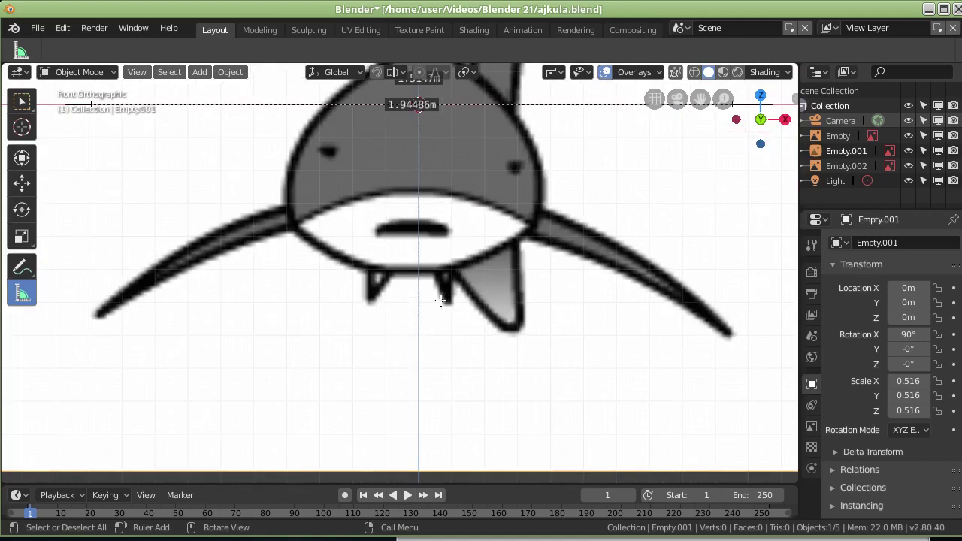
scroll(442, 301, down, 1)
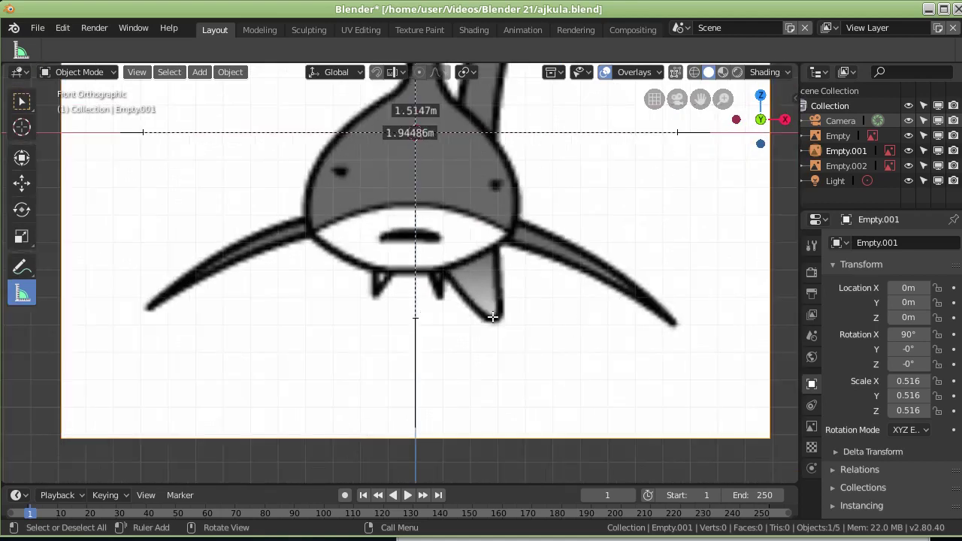
scroll(600, 241, up, 1)
scroll(576, 158, down, 1)
shift+scroll(569, 323, up, 3)
shift+scroll(476, 150, up, 2)
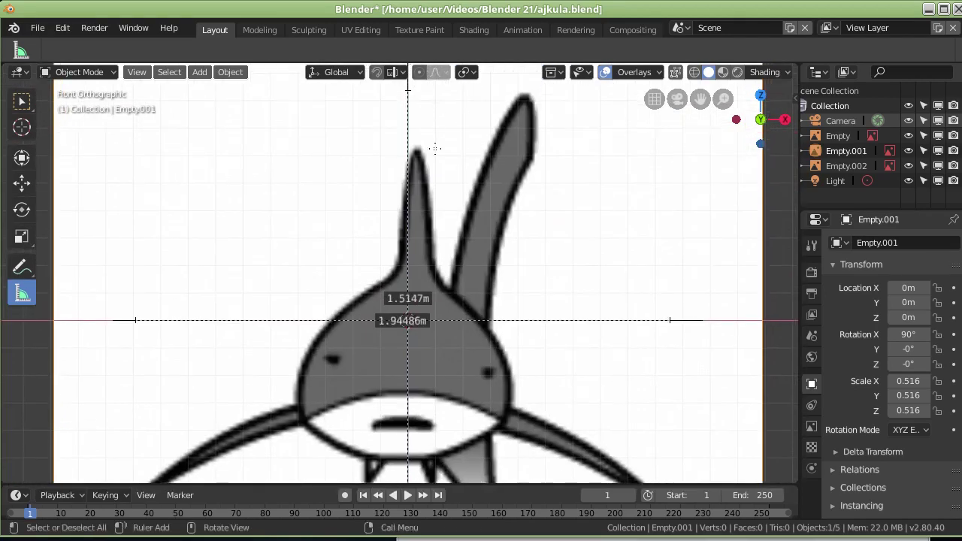
shift+scroll(535, 339, down, 3)
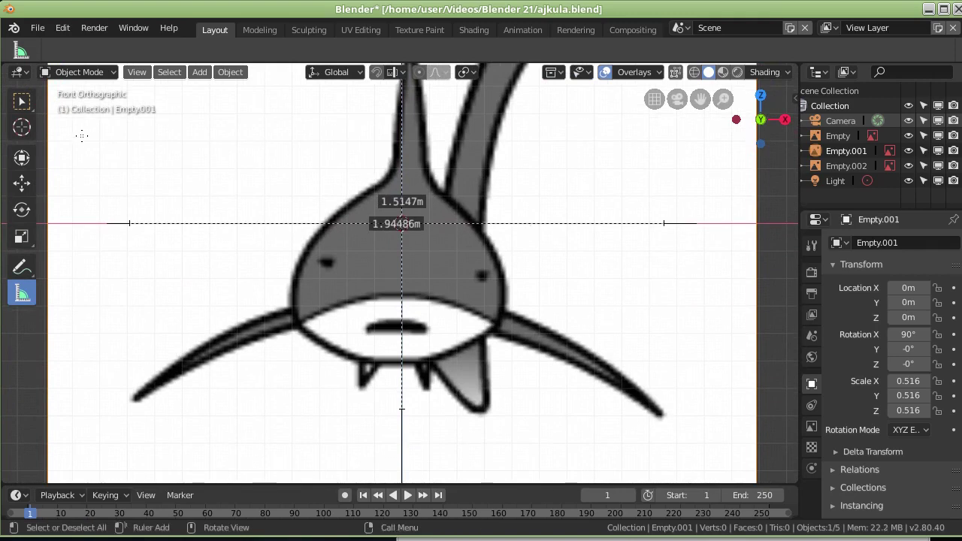
click(21, 128)
click(632, 306)
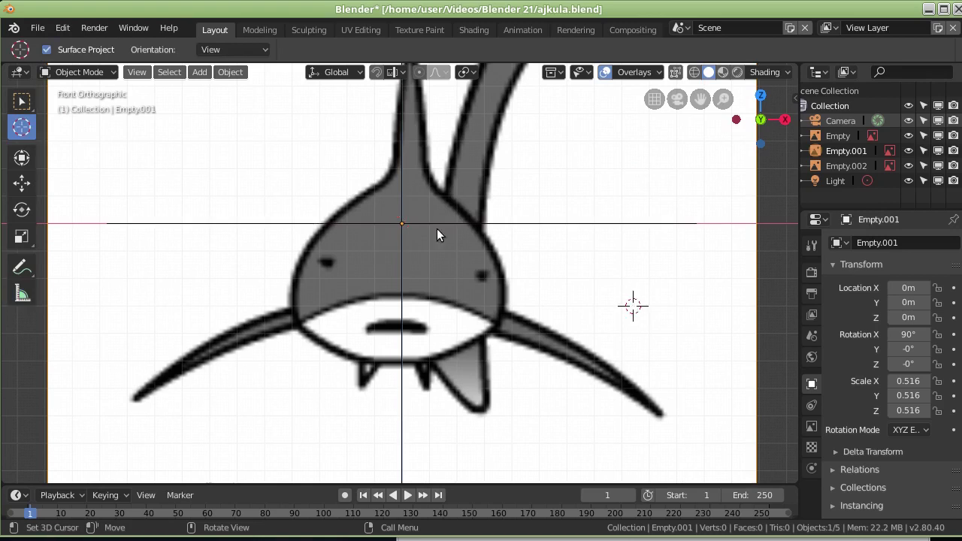
- Raise the front shark image along Z with the Transform gizmo, then with G
click(21, 157)
click(21, 131)
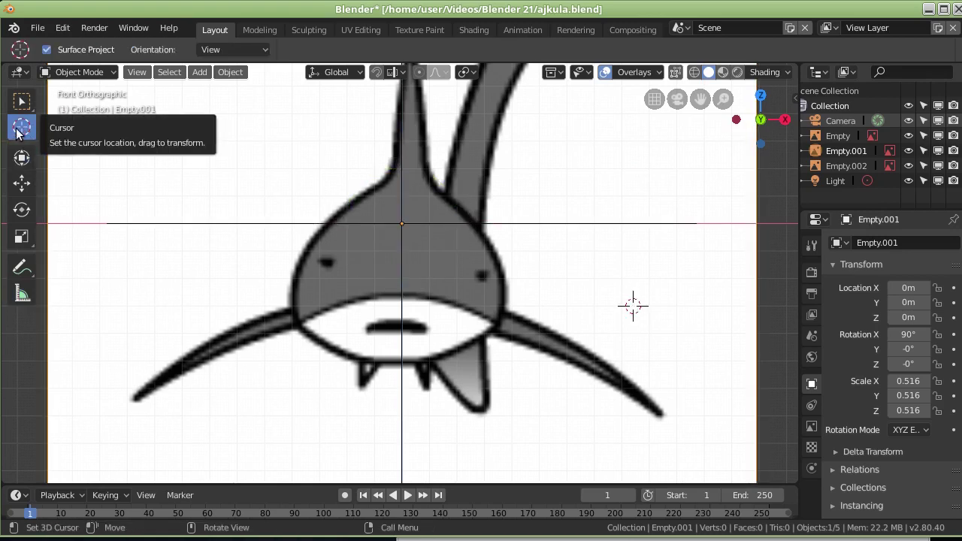
click(22, 164)
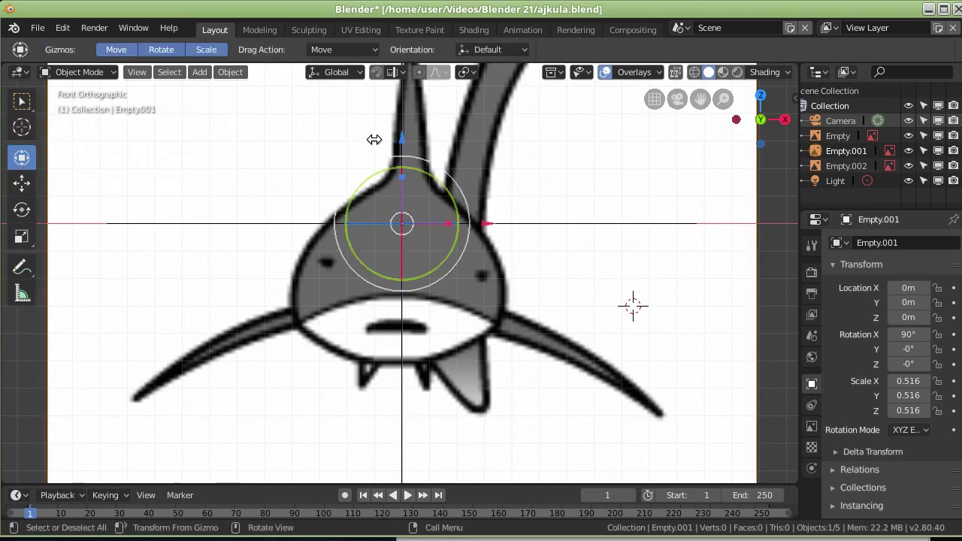
drag(401, 140, 407, 131)
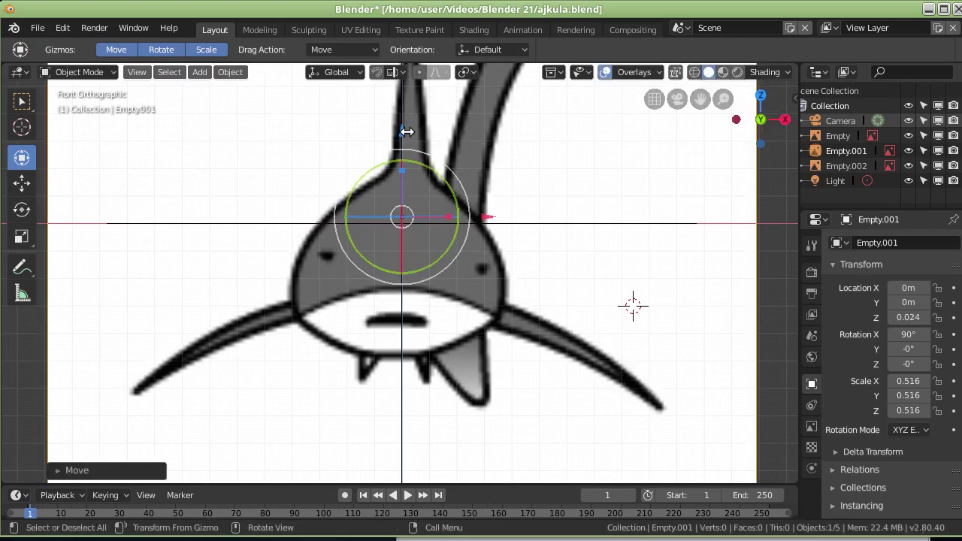
click(30, 290)
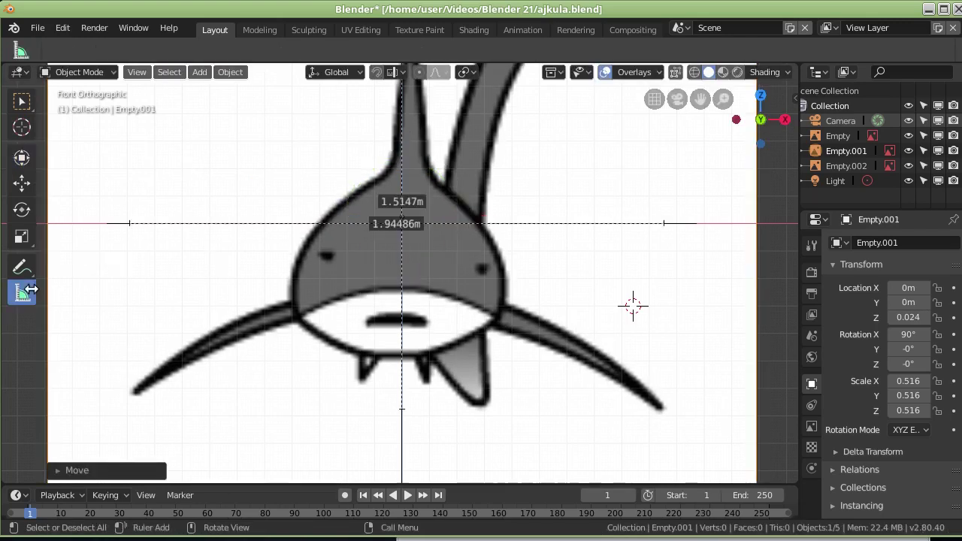
key(g)
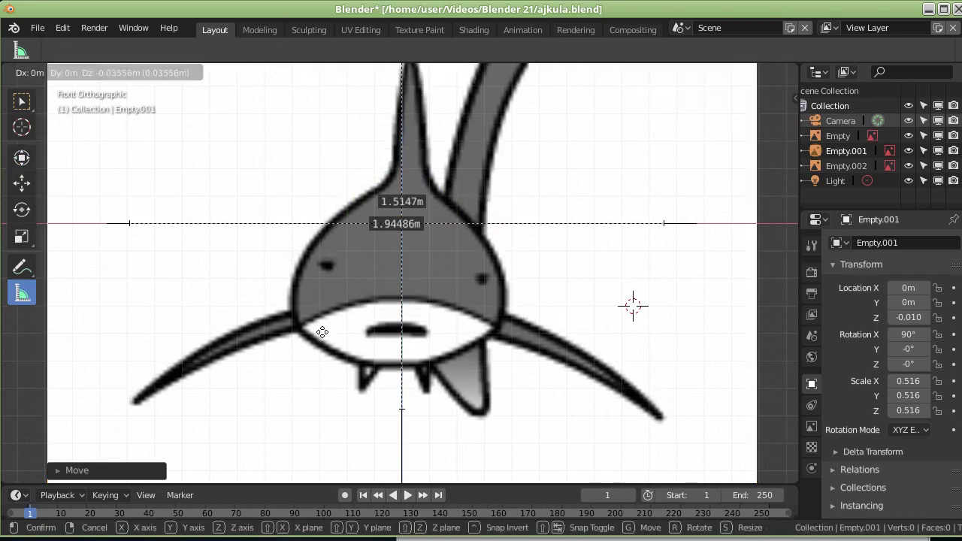
click(301, 323)
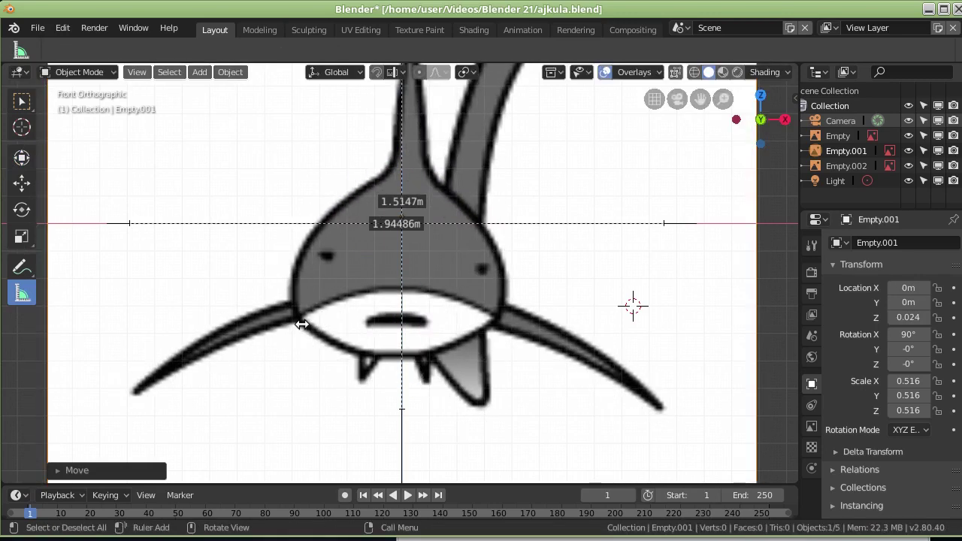
- With the rulers shown, move Empty.001 up along Z to 0.046 and recheck the front view
click(22, 157)
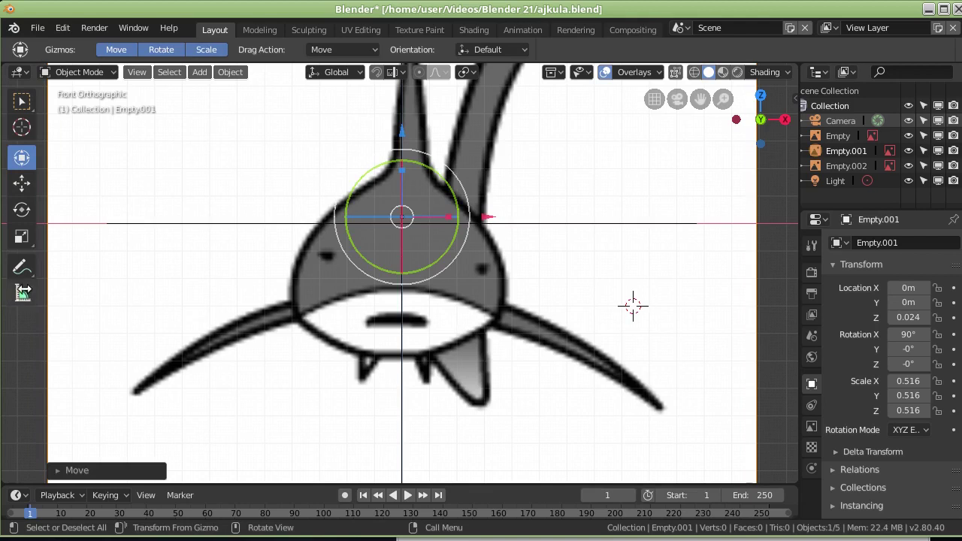
click(22, 293)
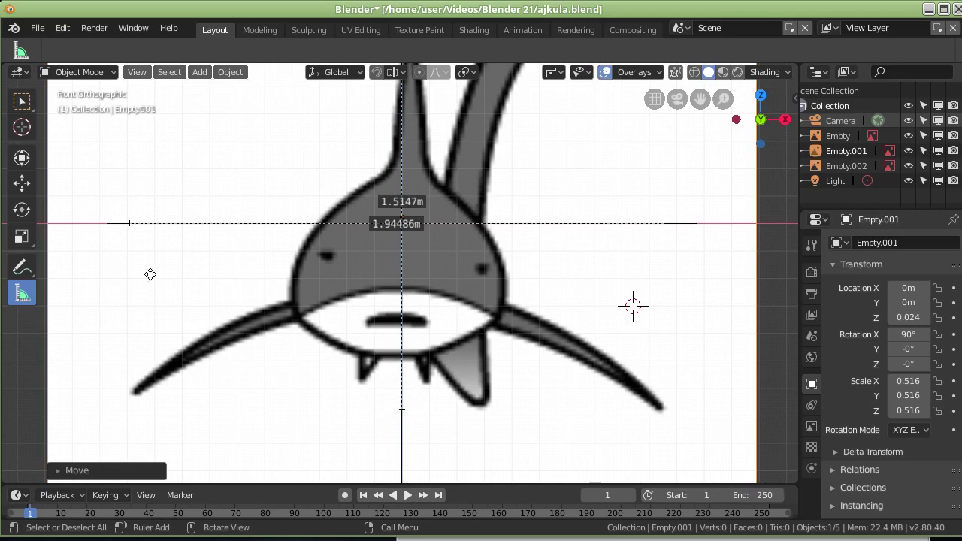
click(670, 307)
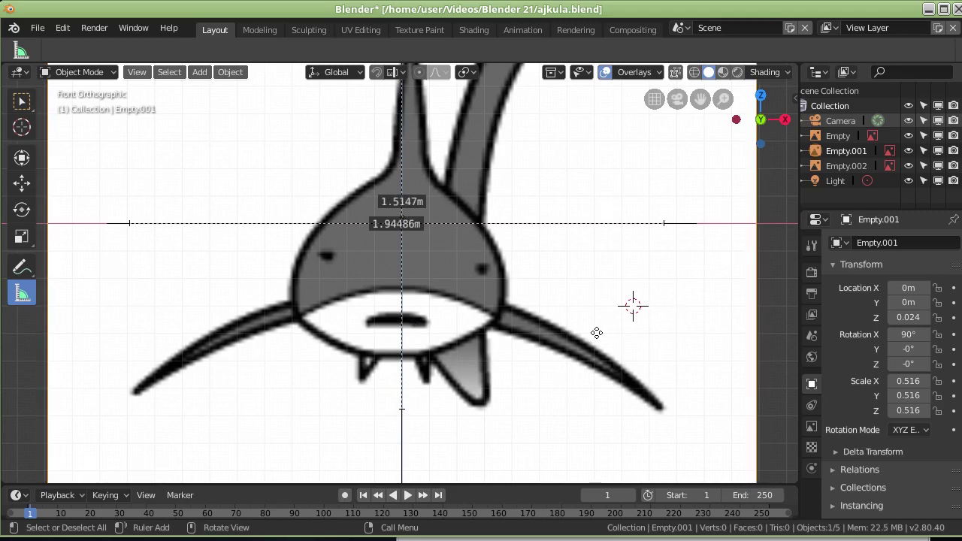
key(g)
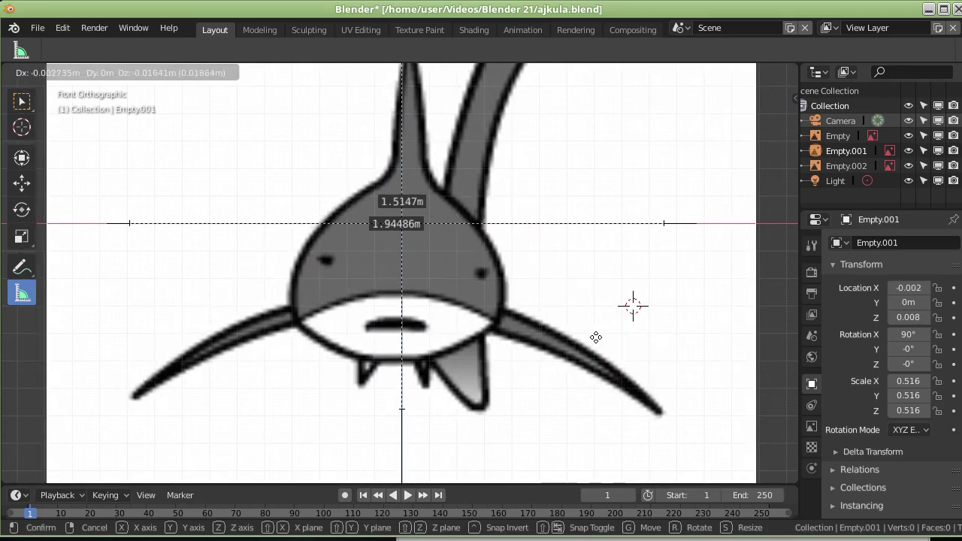
key(z)
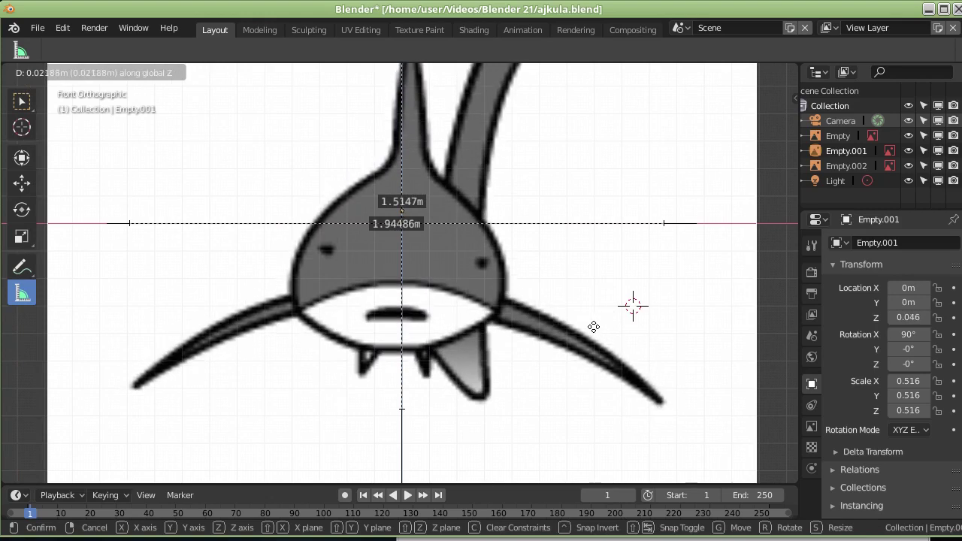
click(594, 327)
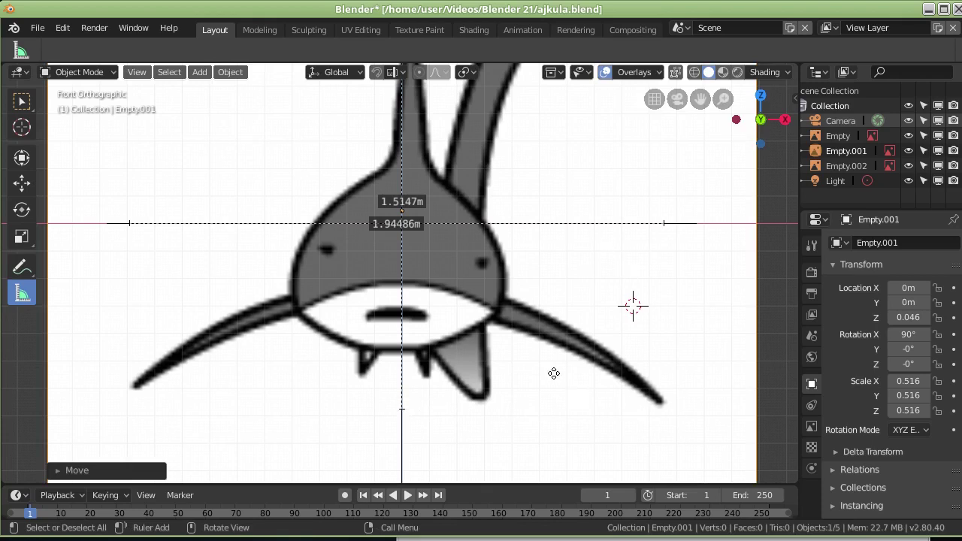
scroll(597, 307, down, 1)
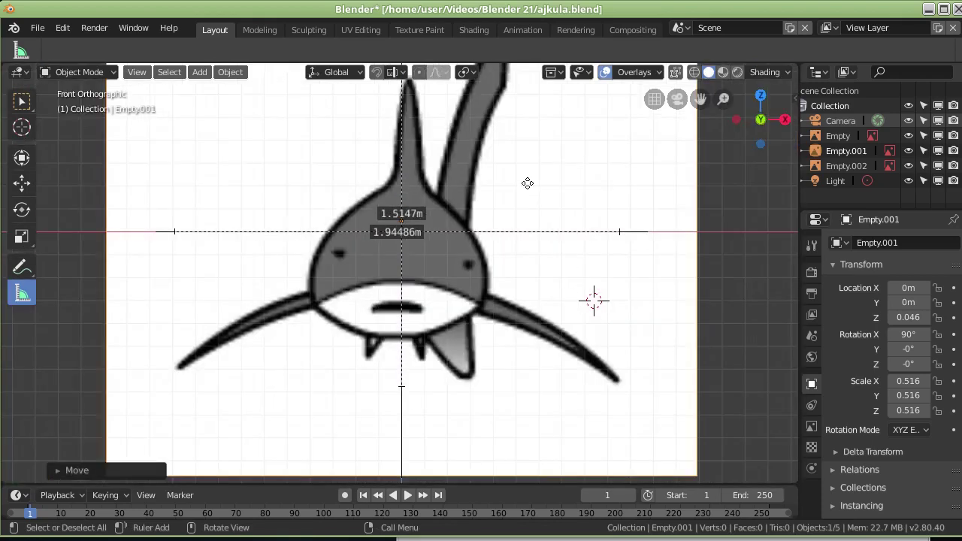
middle_drag(527, 184, 525, 192)
key(KP_1)
shift+middle_drag(562, 146, 562, 223)
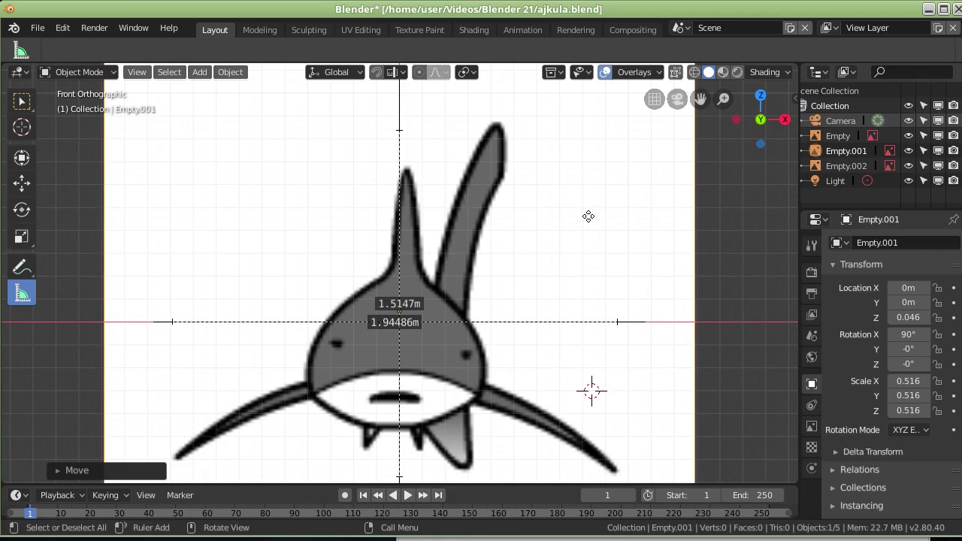
- Stretch Empty.001 vertically, then raise it along Z to 0.125 and orbit to compare all references
key(s)
key(z)
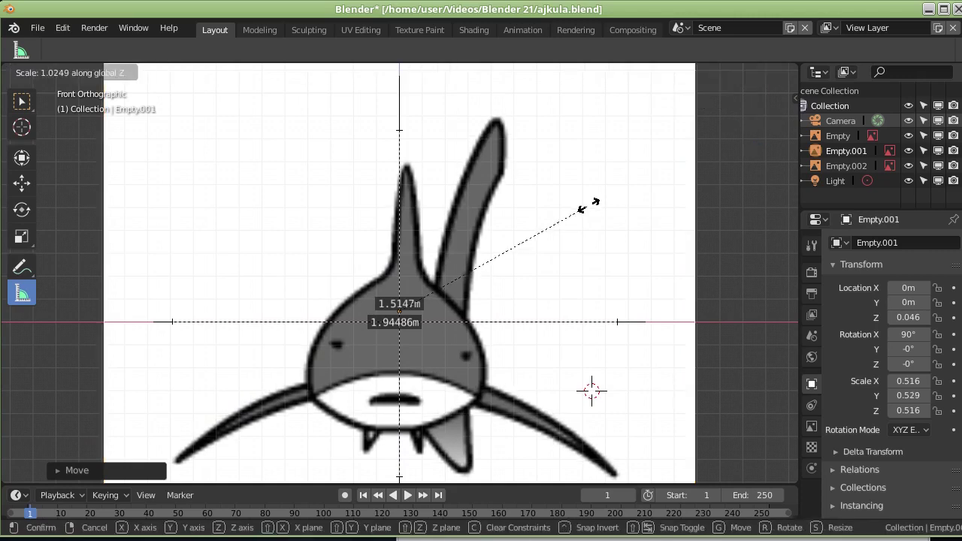
click(589, 163)
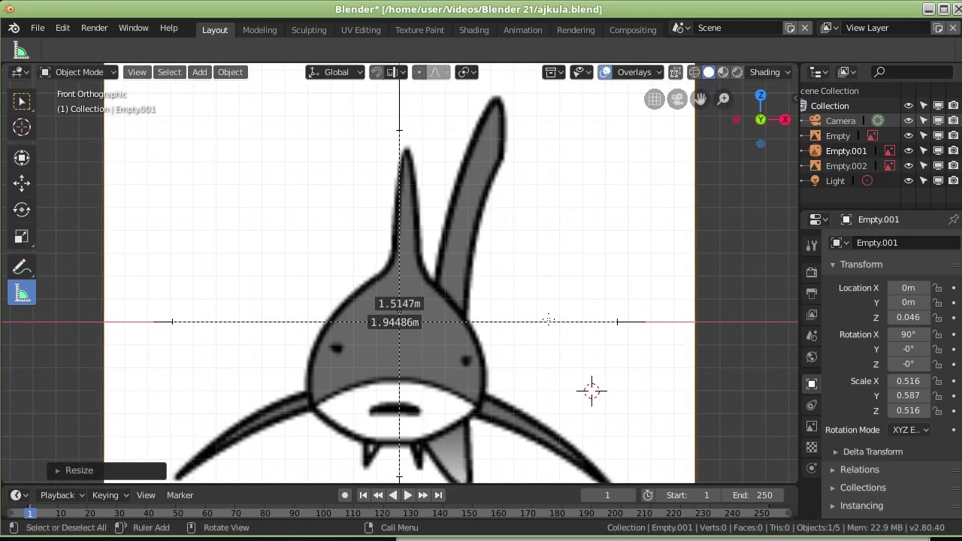
key(g)
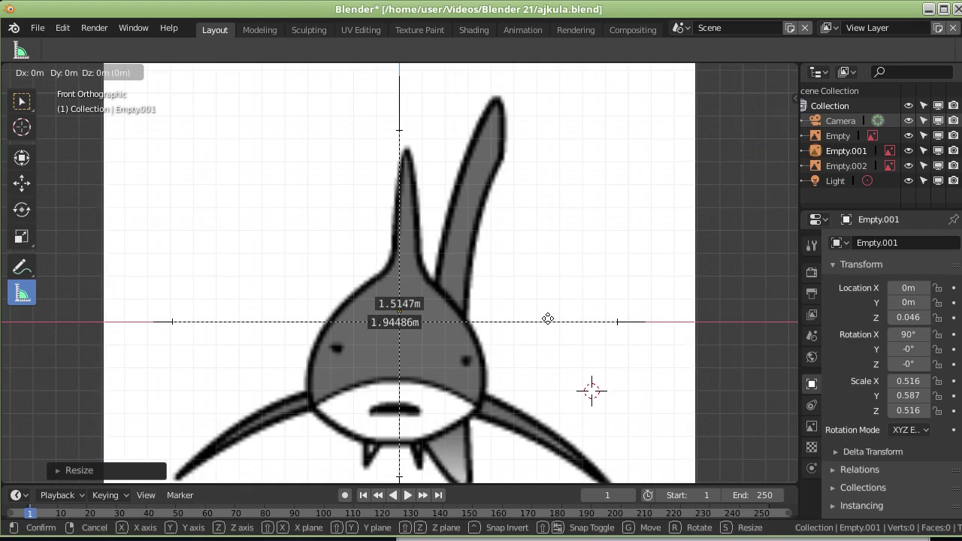
key(z)
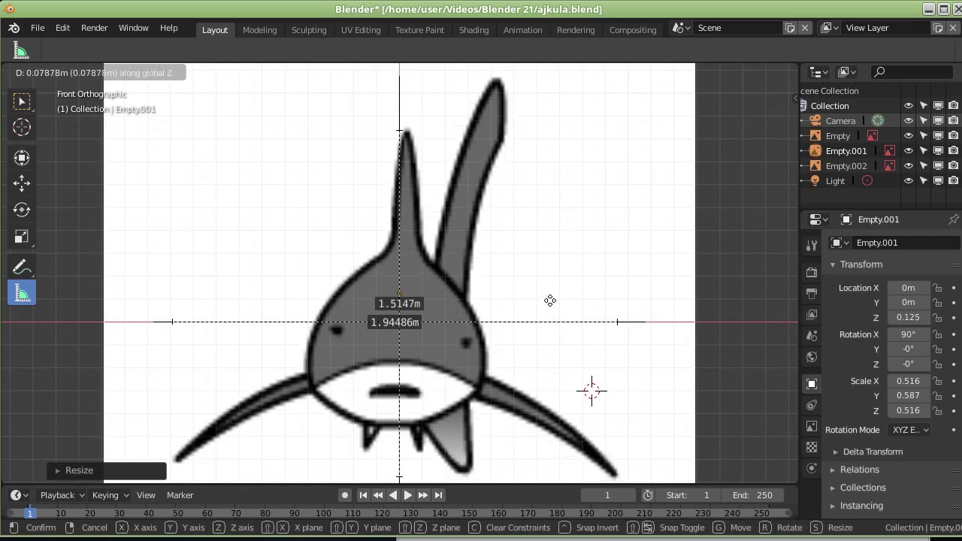
click(550, 301)
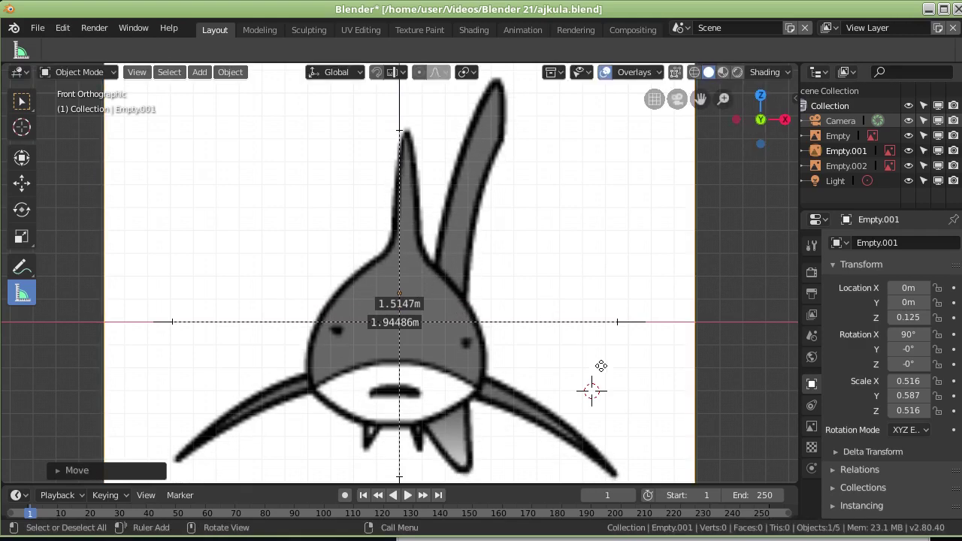
shift+middle_drag(613, 384, 619, 305)
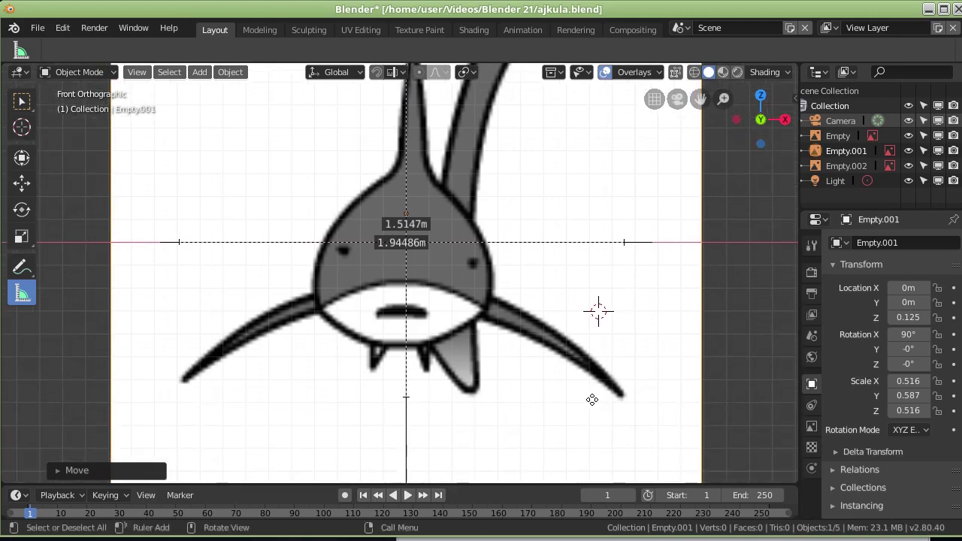
mouse_move(525, 232)
middle_down()
mouse_move(338, 248)
mouse_move(333, 311)
mouse_move(369, 387)
mouse_move(367, 415)
middle_up()
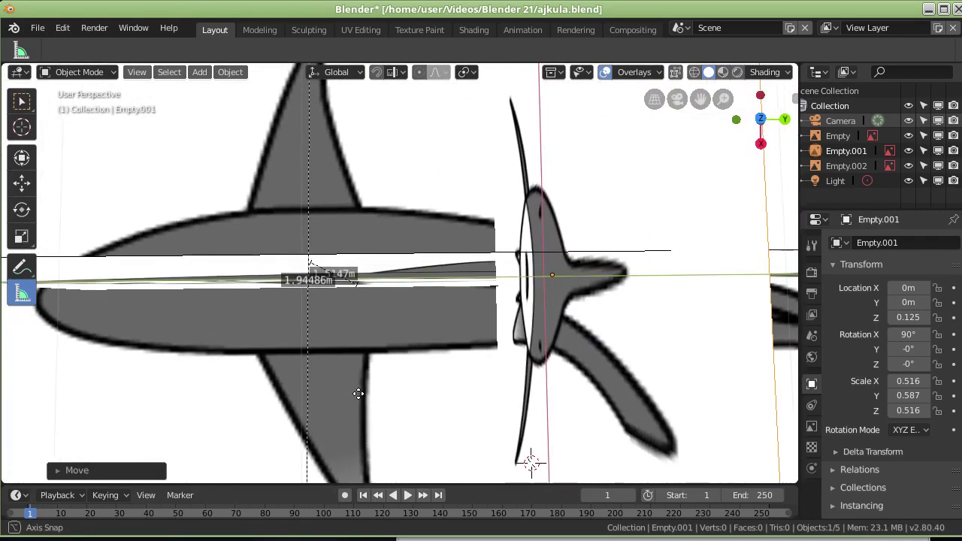
- Save ajkula.blend from the File menu
click(38, 32)
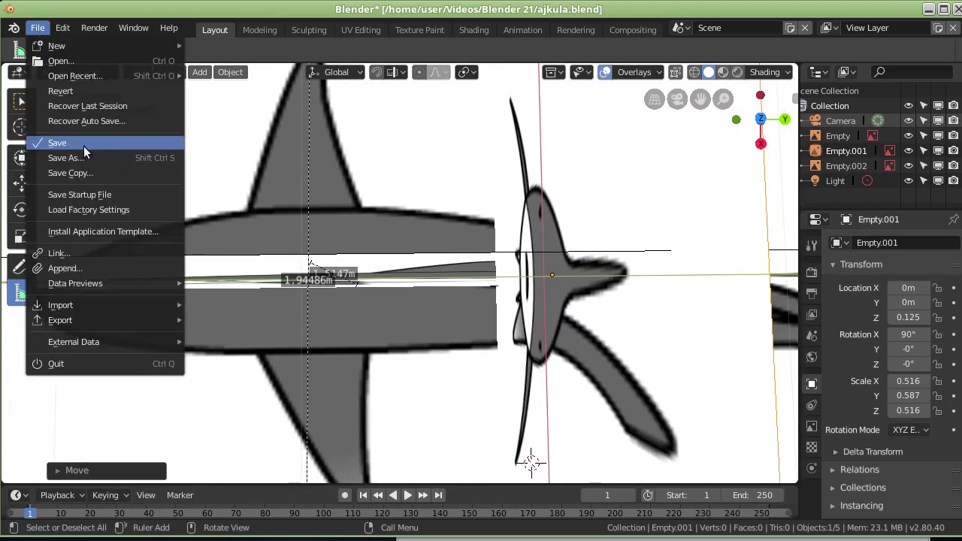
click(88, 149)
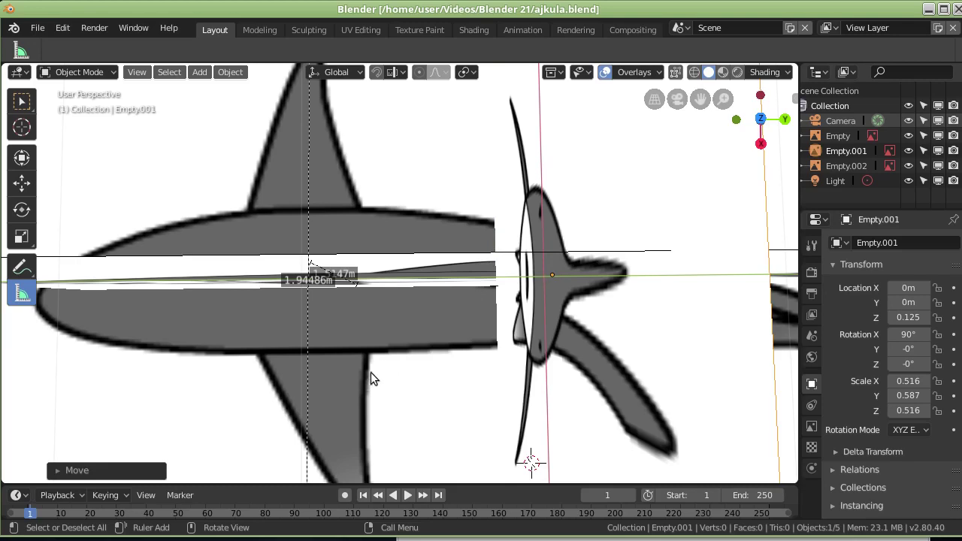
- In Right view, draw a 4.52634 m ruler along the shark from nose to tail, then switch to Top view
middle_drag(393, 360, 426, 338)
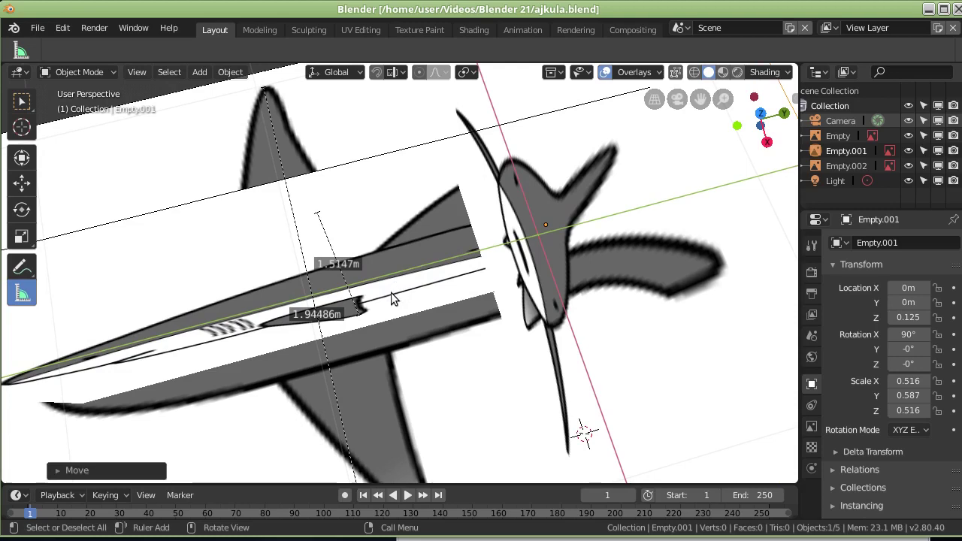
mouse_move(399, 313)
middle_down()
mouse_move(462, 263)
mouse_move(445, 267)
middle_up()
key(KP_3)
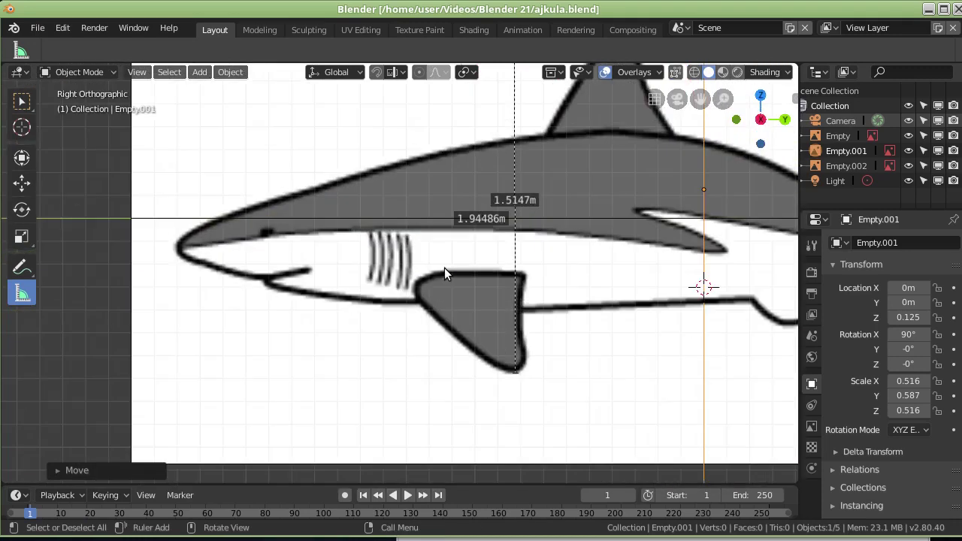
scroll(423, 254, down, 3)
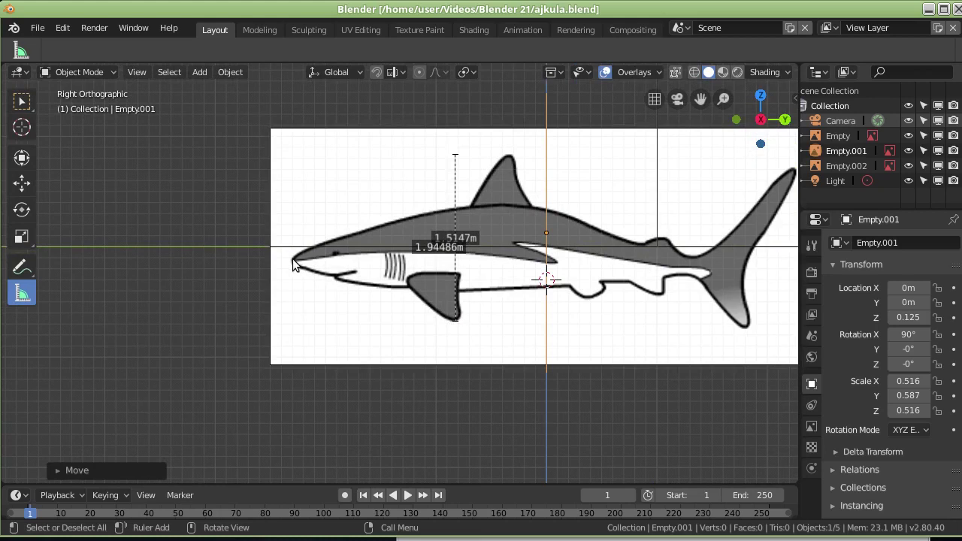
drag(293, 260, 794, 263)
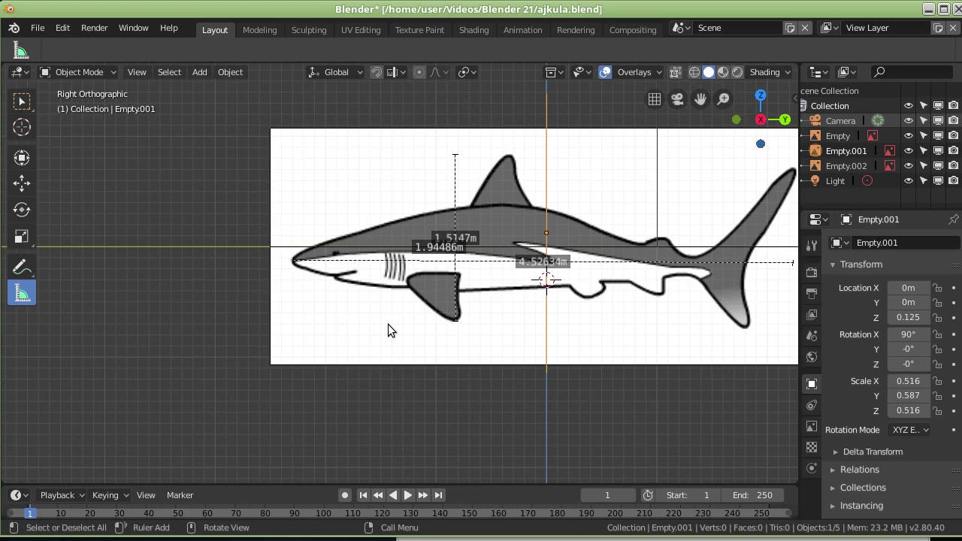
key(KP_7)
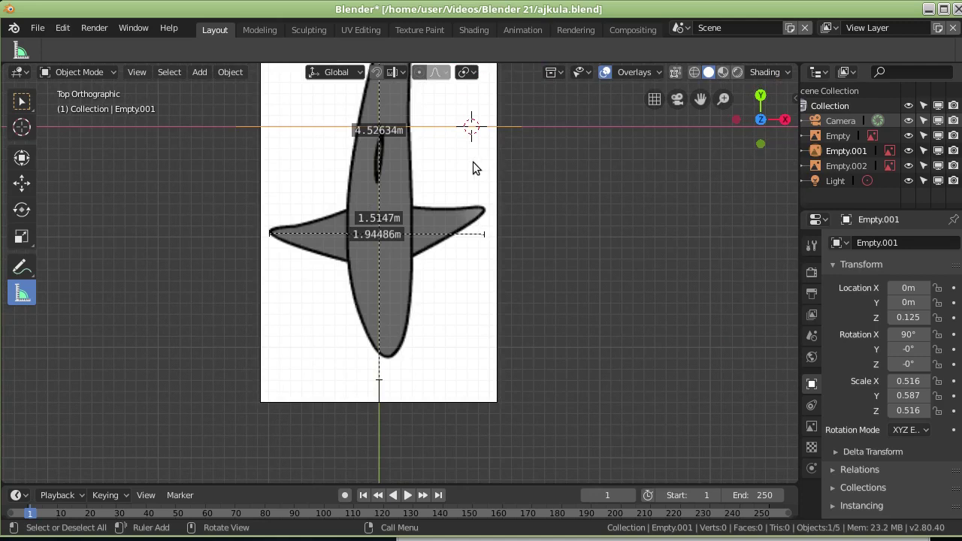
- Select the top-view Empty and stretch it along its length to match the ruler
shift+middle_drag(473, 162, 473, 405)
mouse_move(478, 326)
middle_down()
mouse_move(475, 339)
mouse_move(486, 215)
mouse_move(464, 288)
middle_up()
key(KP_7)
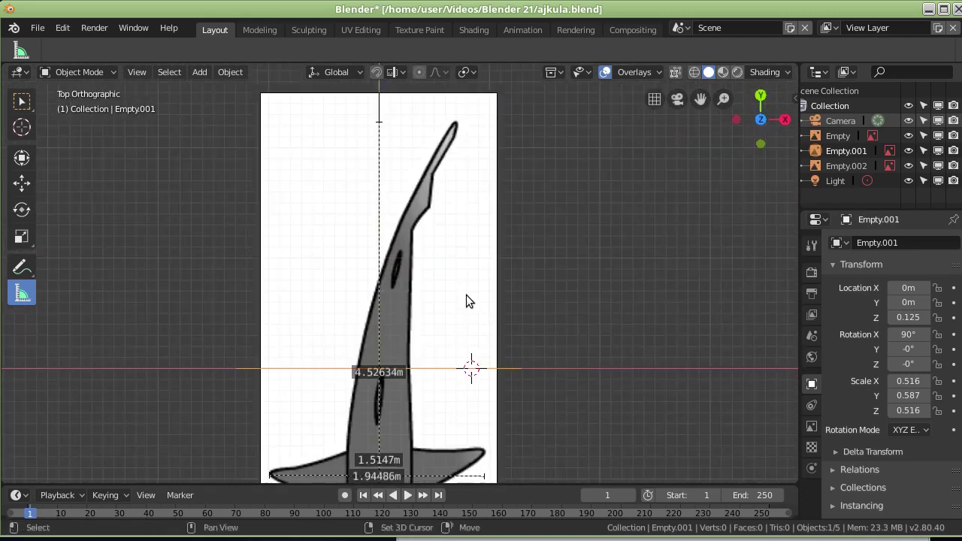
shift+scroll(466, 300, down, 5)
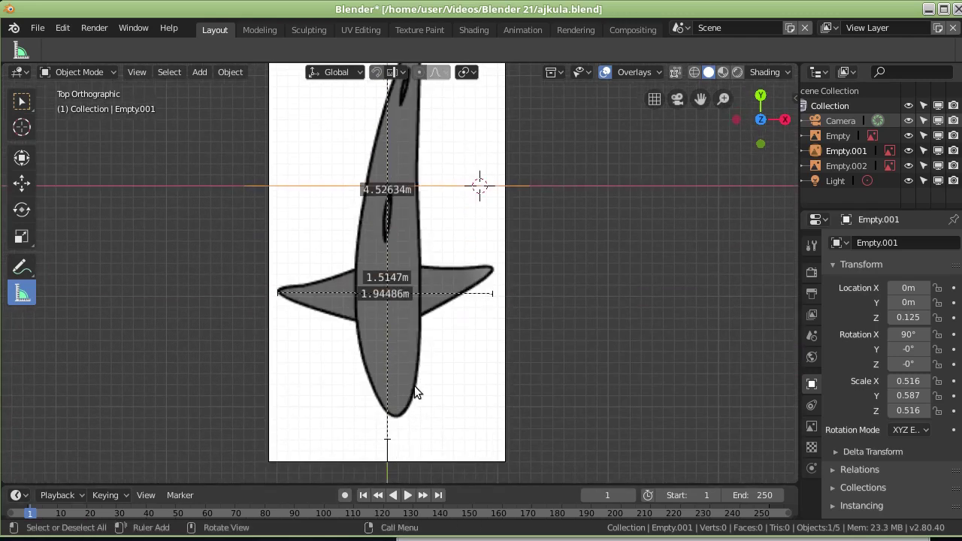
click(453, 373)
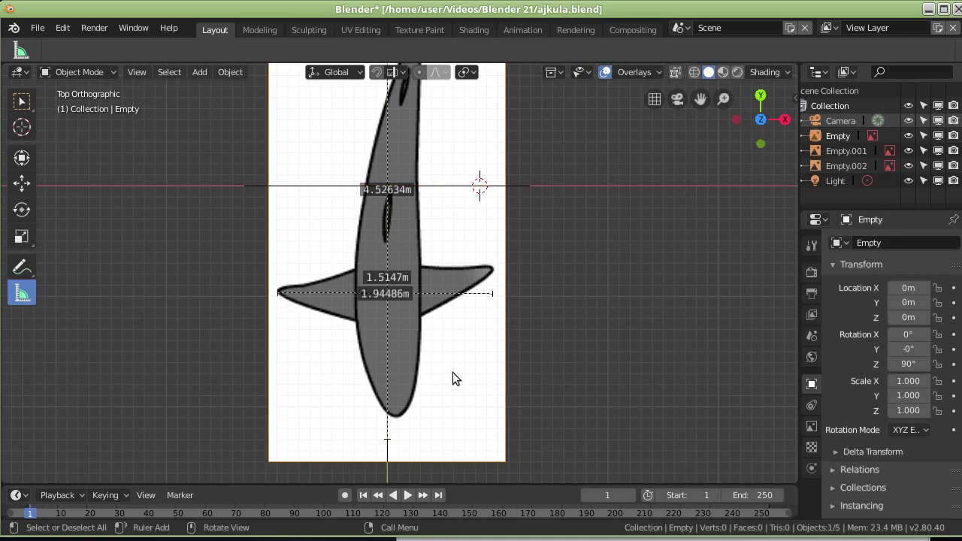
key(s)
key(y)
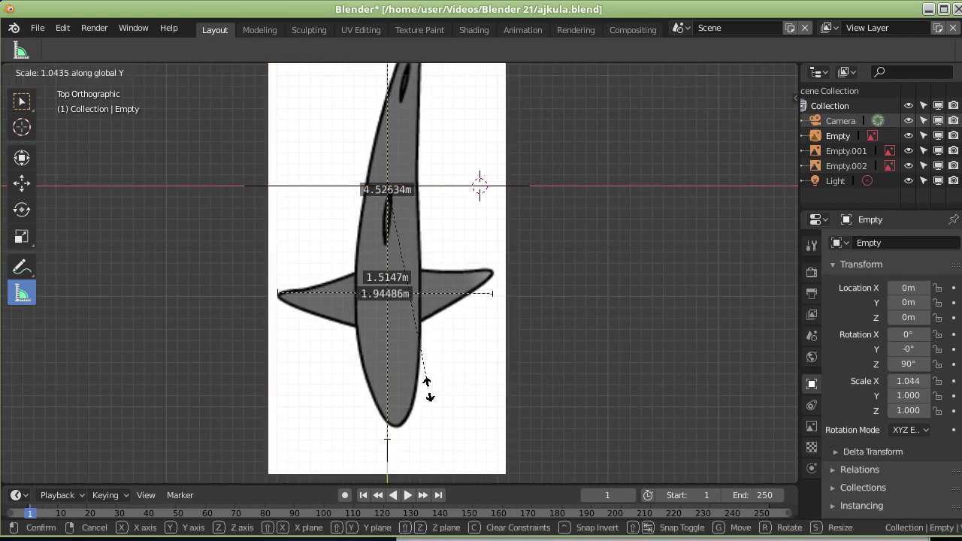
click(429, 385)
- Slide the top-view image along Y to line it up with the ruler
shift+scroll(529, 425, up, 5)
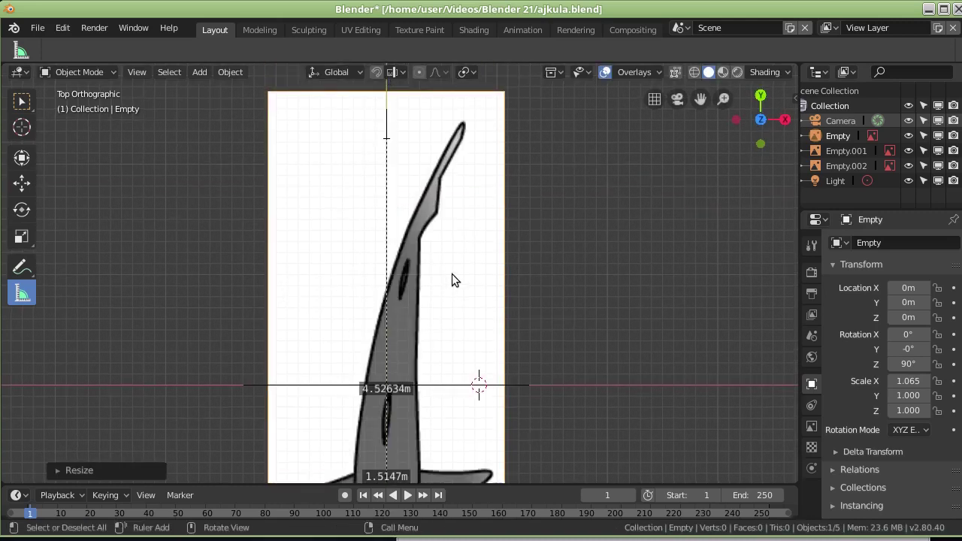
key(g)
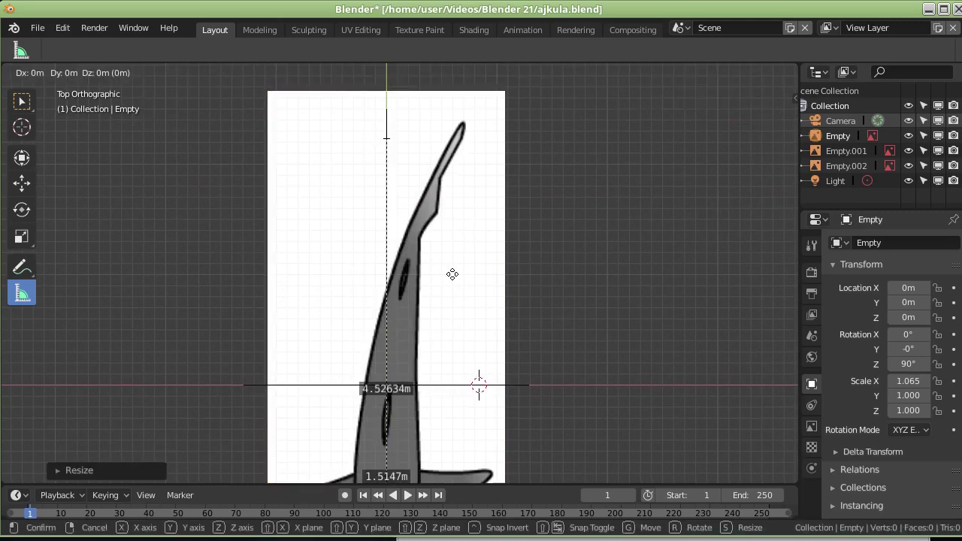
key(x)
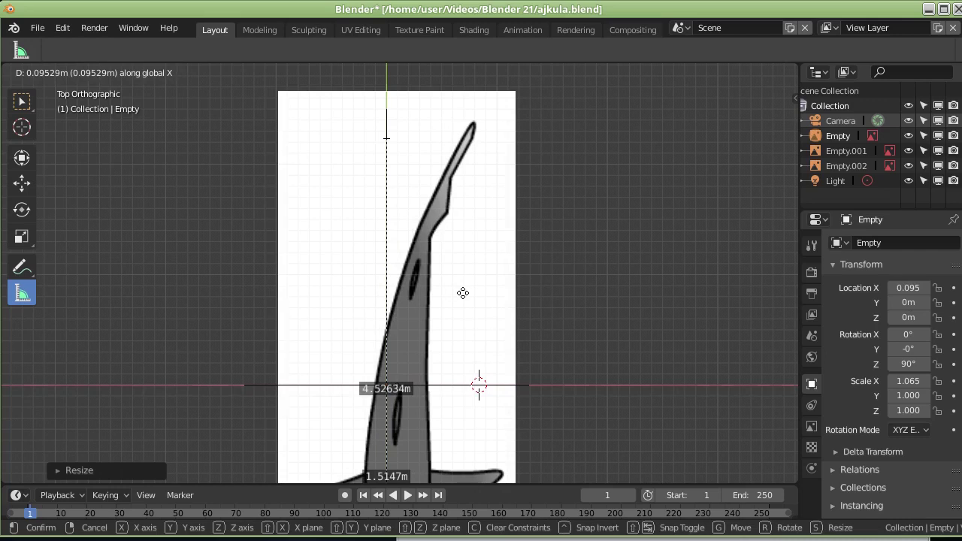
key(y)
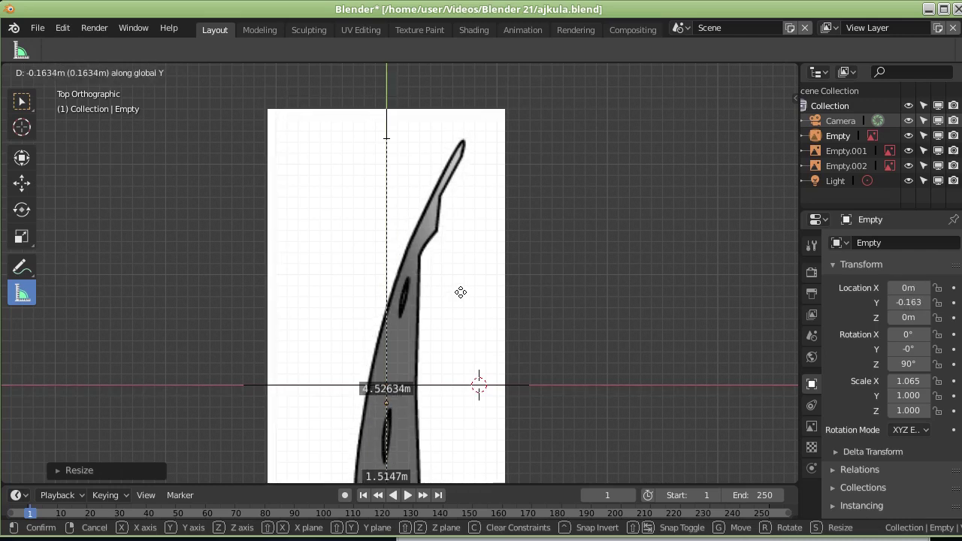
click(460, 292)
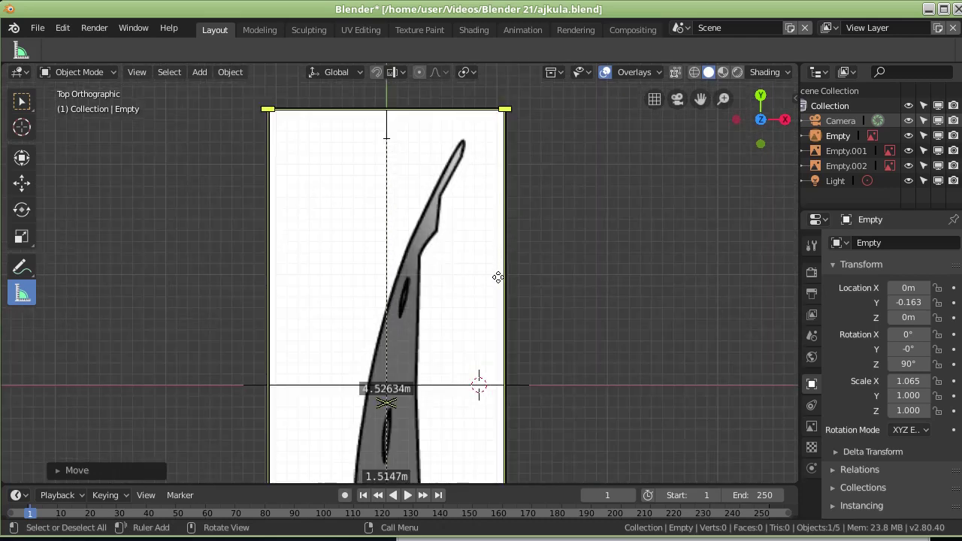
shift+middle_drag(499, 275, 469, 464)
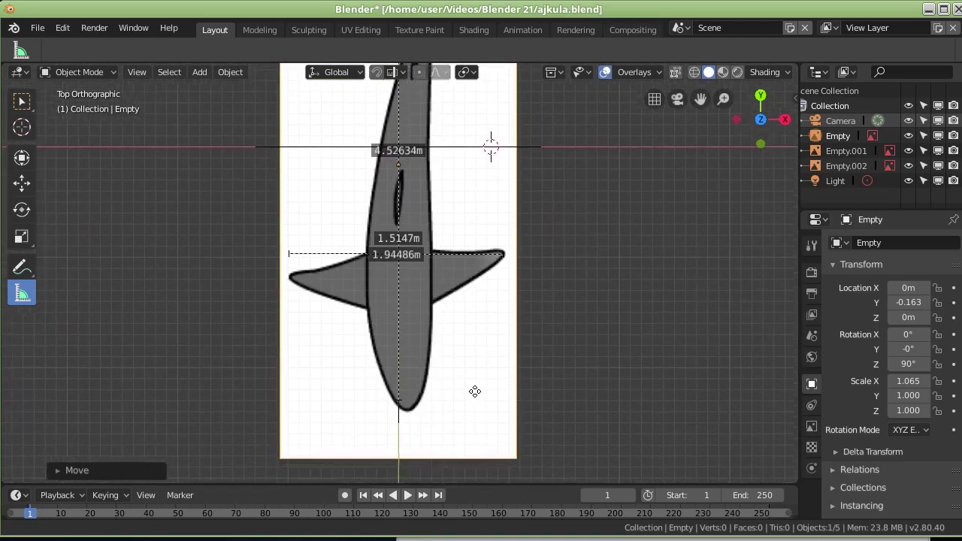
scroll(399, 402, up, 2)
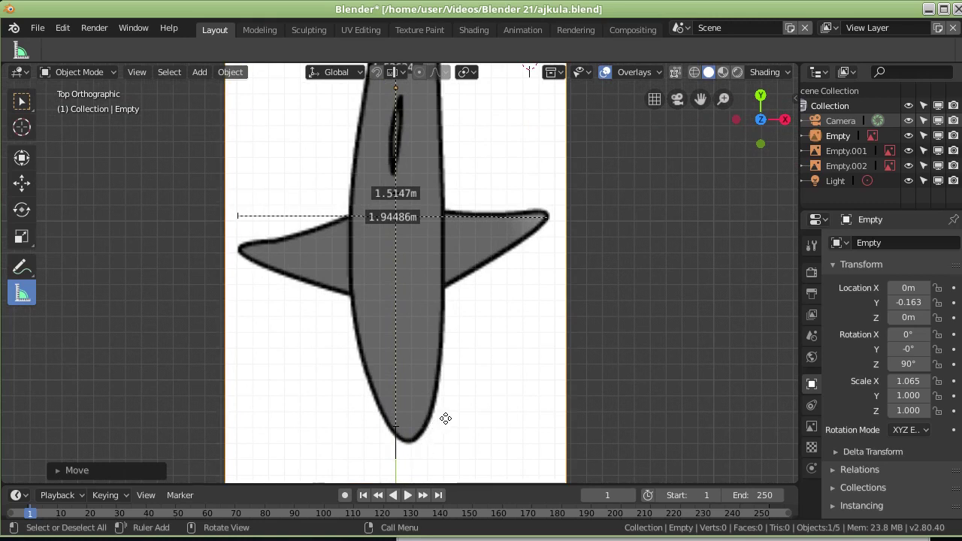
- Shorten the top-view image slightly, ending at X scale 1.034 and Y location -0.163
key(s)
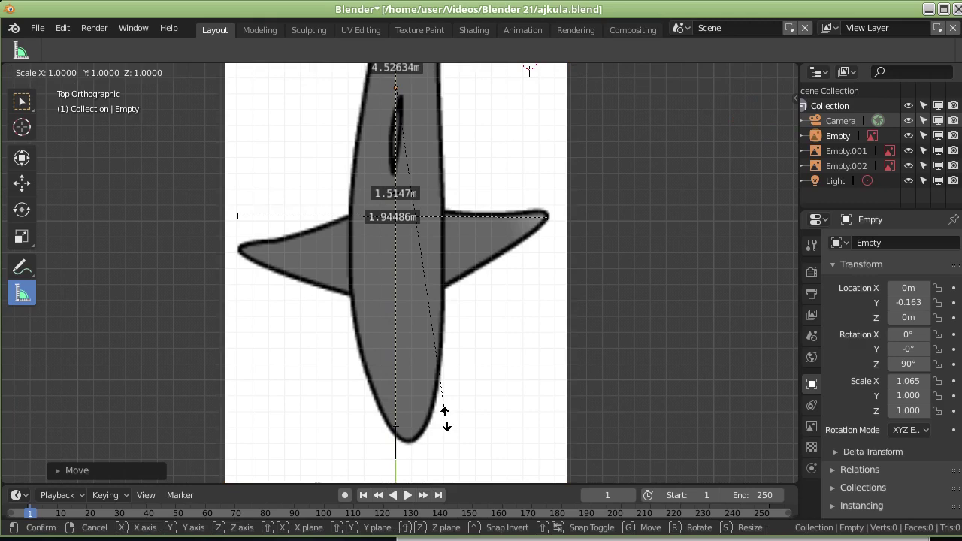
key(y)
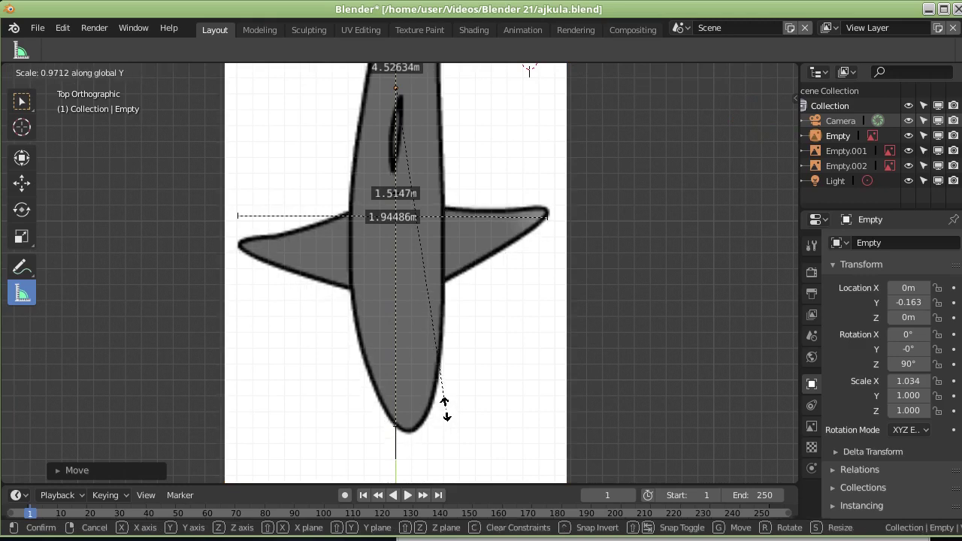
click(446, 407)
scroll(490, 350, up, 3)
scroll(490, 343, down, 4)
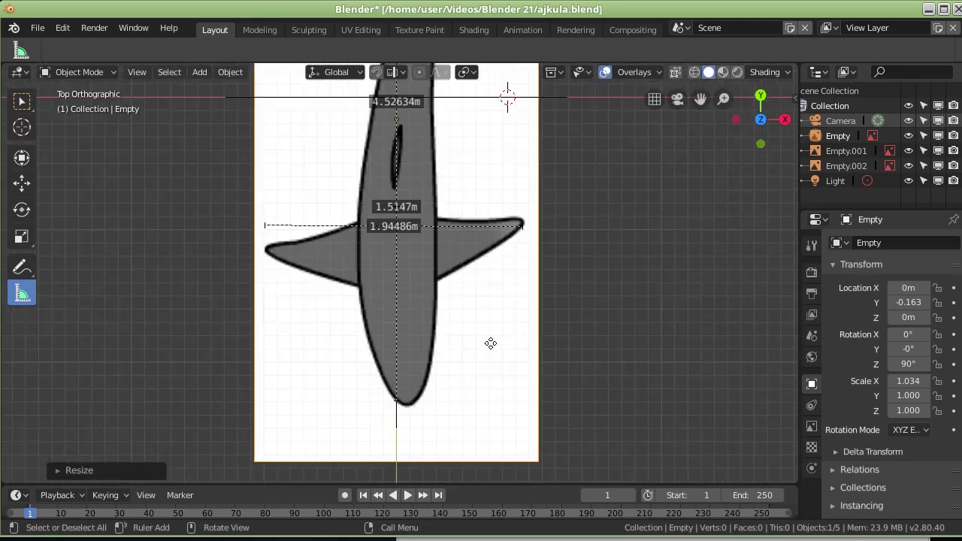
mouse_move(507, 326)
shift+middle_down()
mouse_move(466, 239)
mouse_move(465, 304)
shift+middle_up()
- Nudge the top-view image along Y again
key(g)
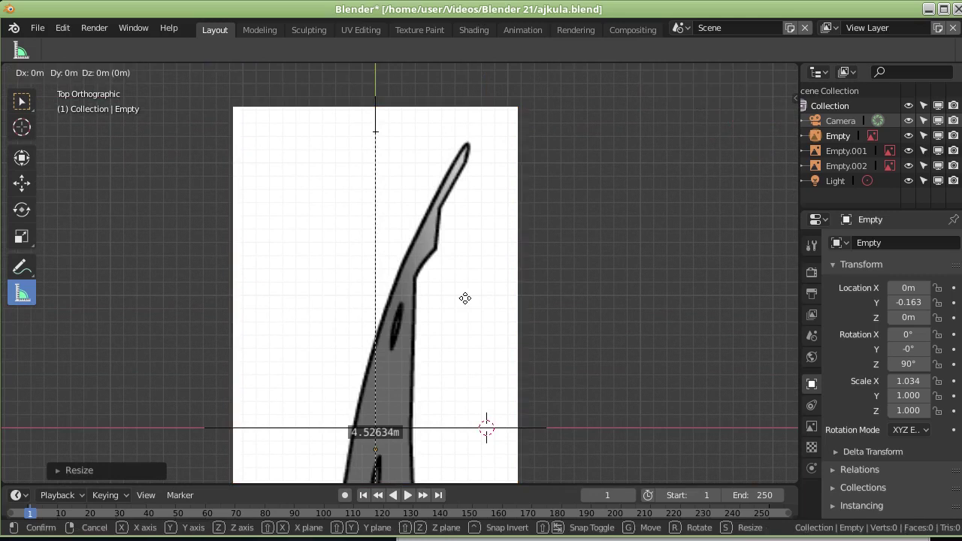
key(y)
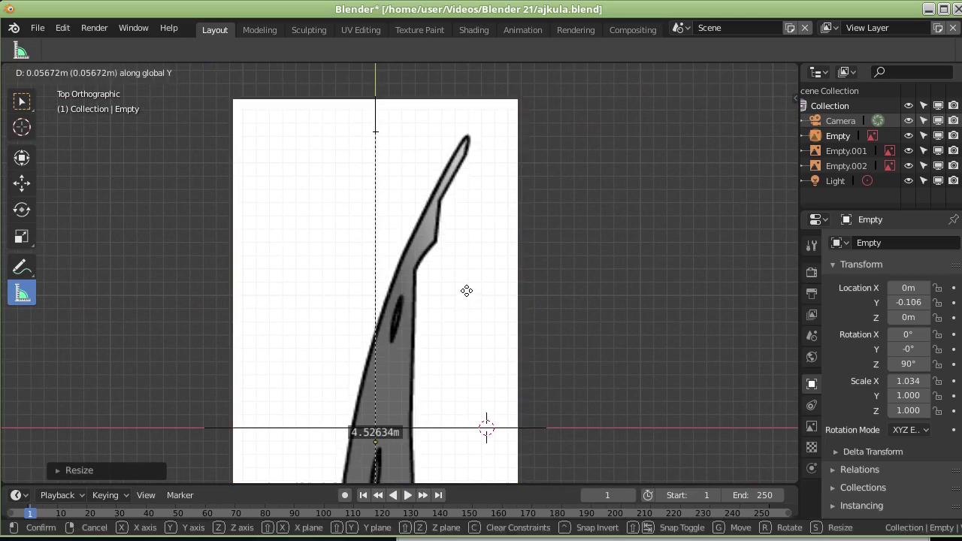
click(466, 290)
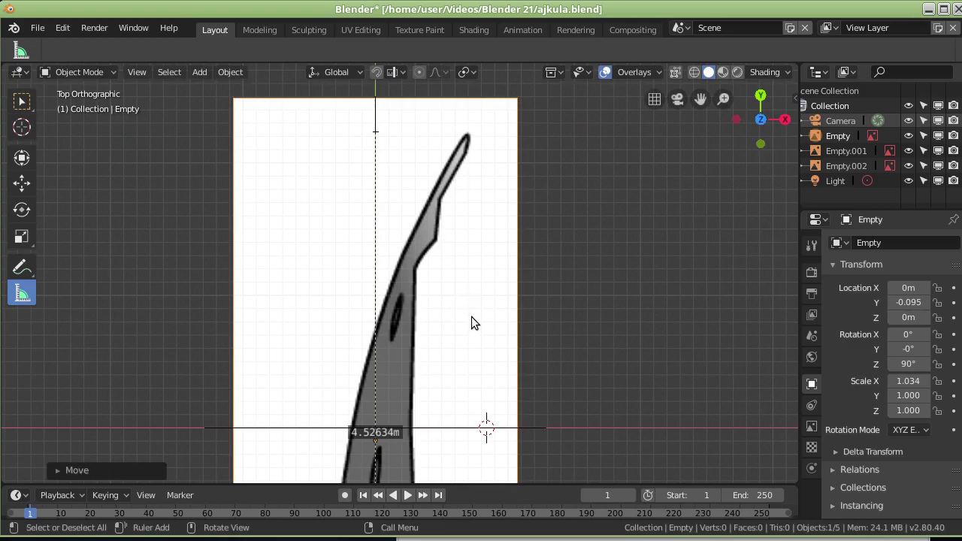
shift+scroll(472, 327, down, 3)
shift+scroll(477, 197, down, 3)
shift+scroll(458, 388, down, 4)
shift+scroll(444, 301, down, 1)
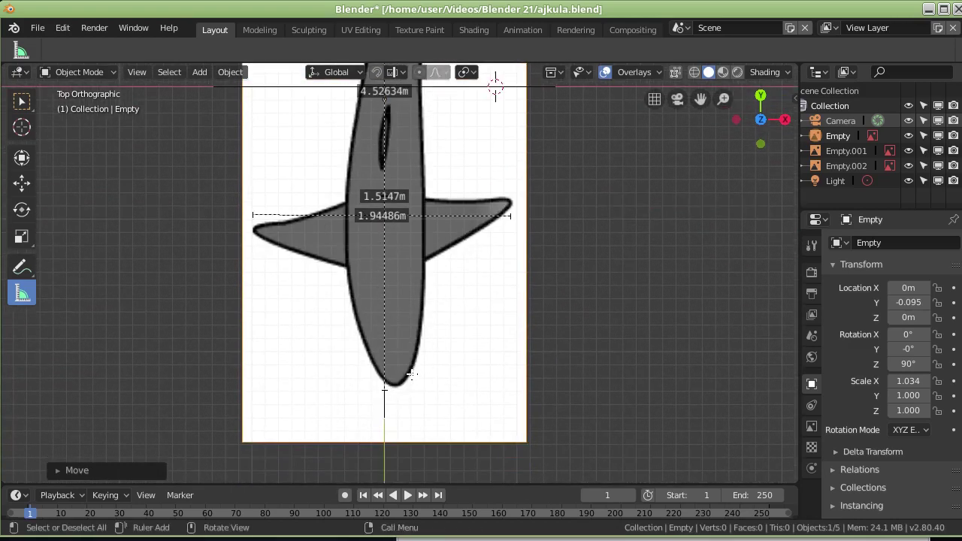
- Lengthen the top image slightly and reposition it to X scale 1.043, Y -0.106, then orbit to check
key(s)
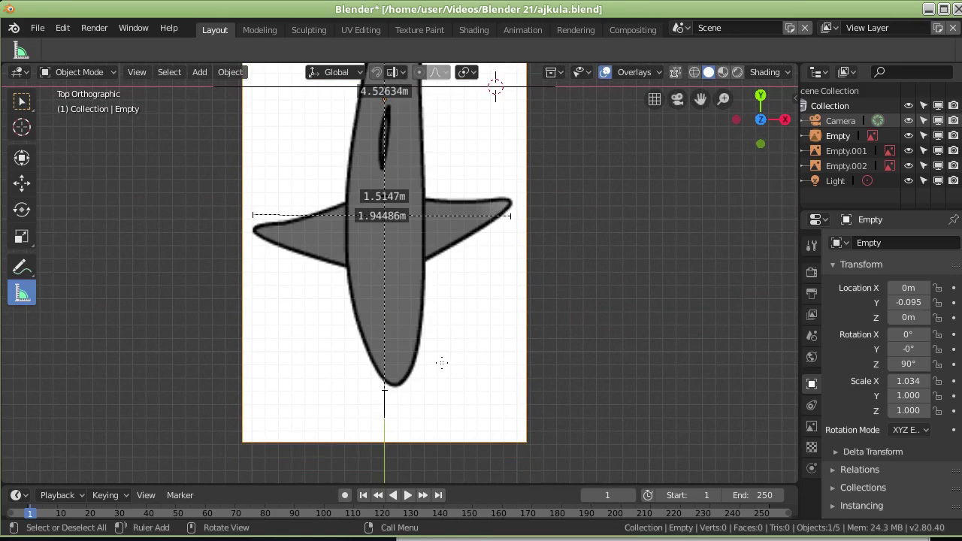
key(y)
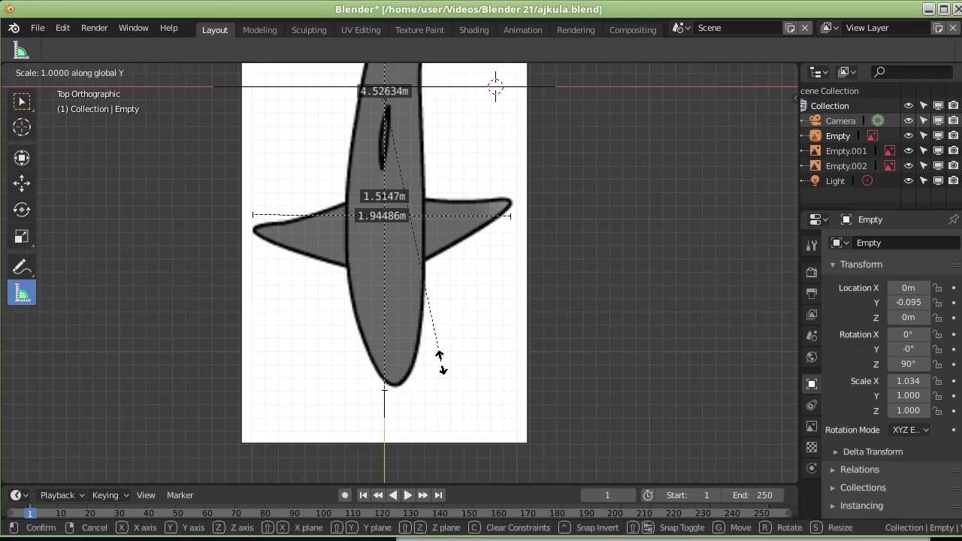
click(442, 365)
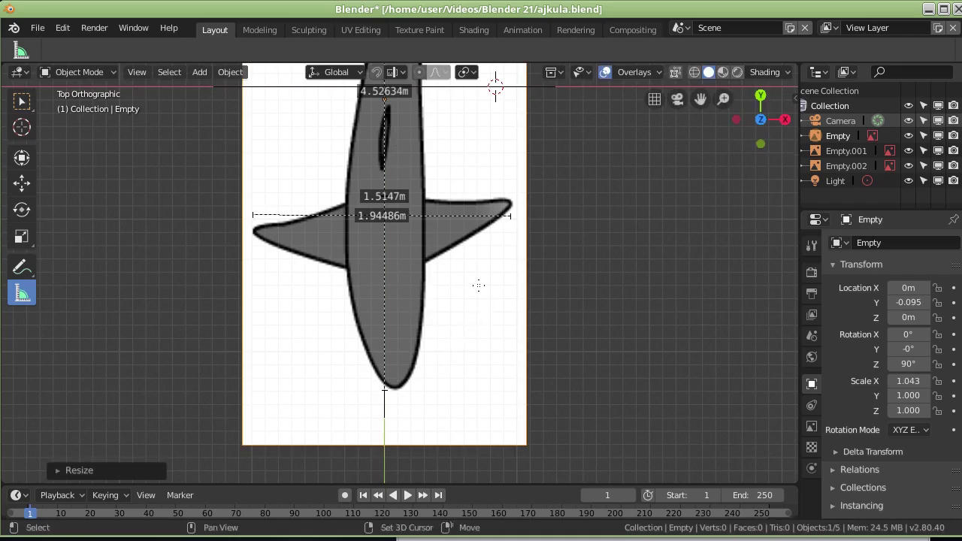
scroll(479, 314, up, 3)
scroll(458, 132, up, 2)
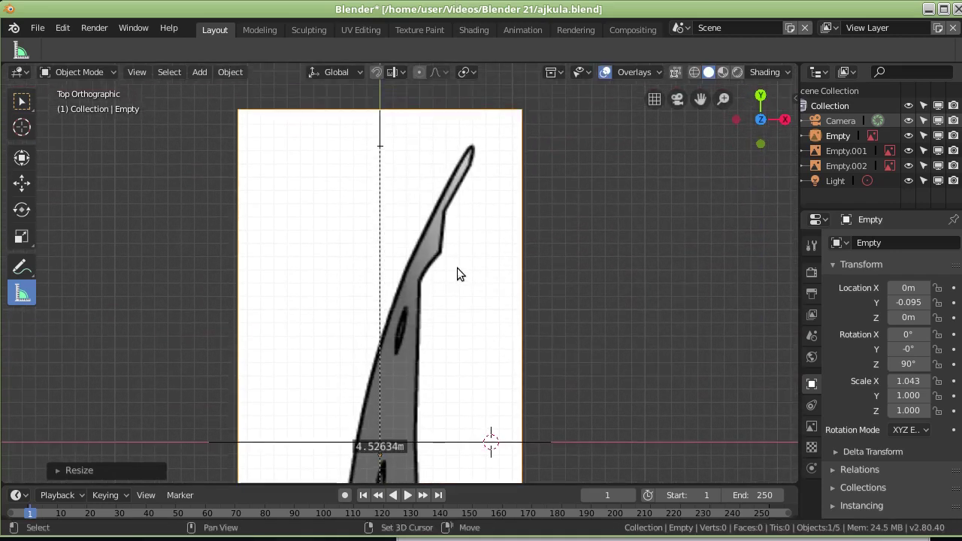
key(g)
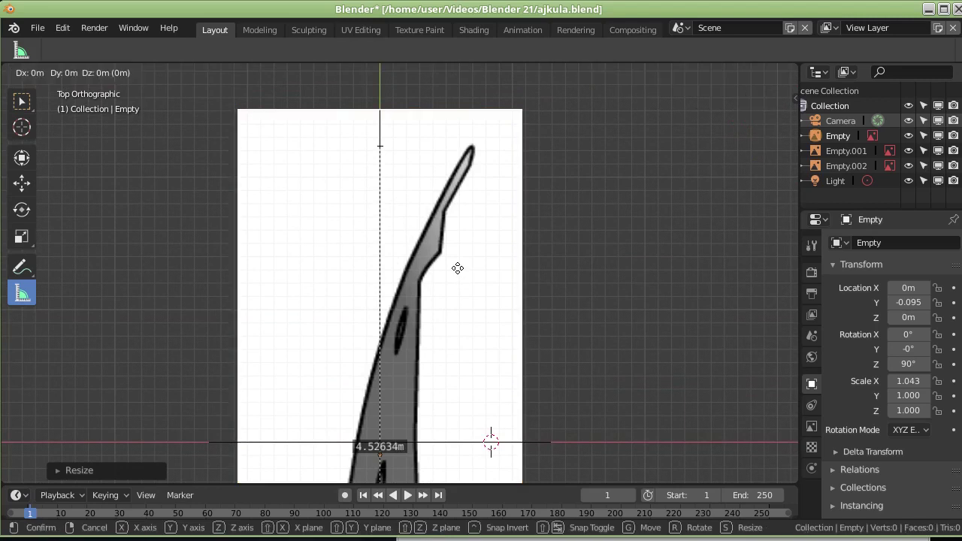
key(y)
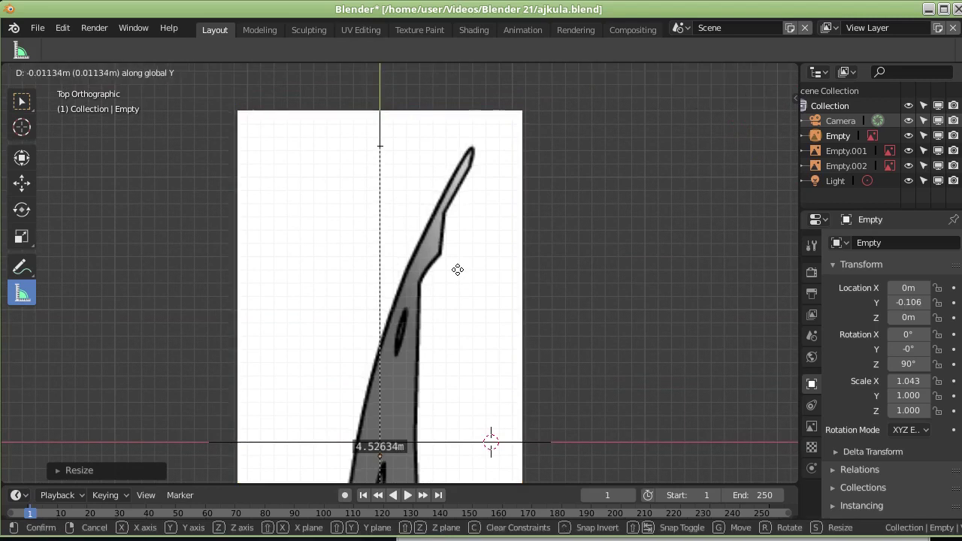
click(458, 269)
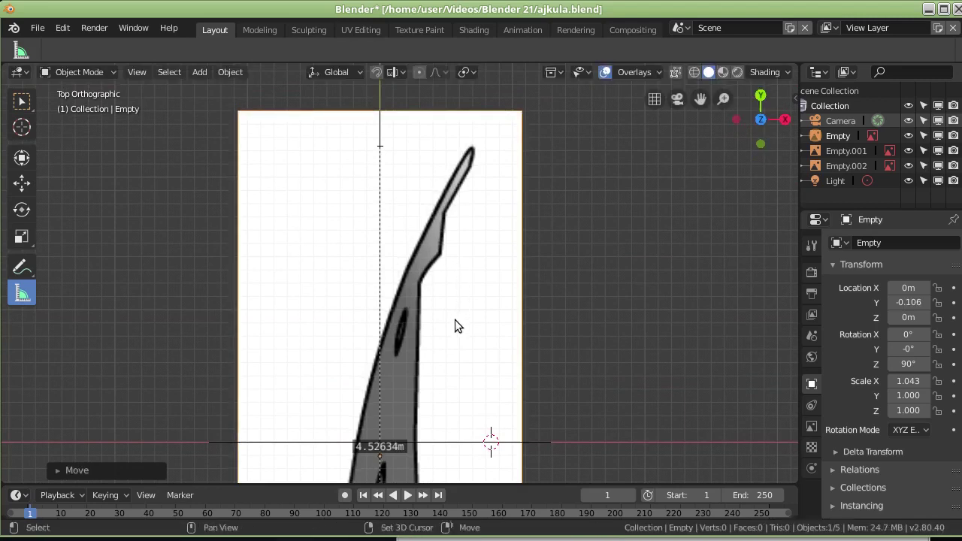
shift+middle_drag(455, 319, 444, 173)
mouse_move(484, 225)
shift+middle_down()
mouse_move(502, 198)
mouse_move(492, 262)
shift+middle_up()
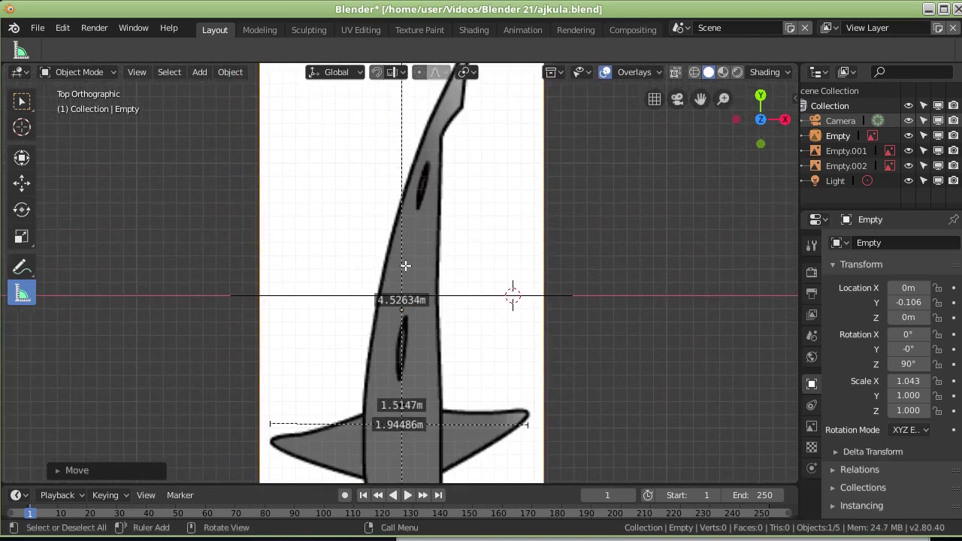
mouse_move(490, 179)
middle_down()
mouse_move(490, 258)
mouse_move(490, 236)
mouse_move(464, 293)
middle_up()
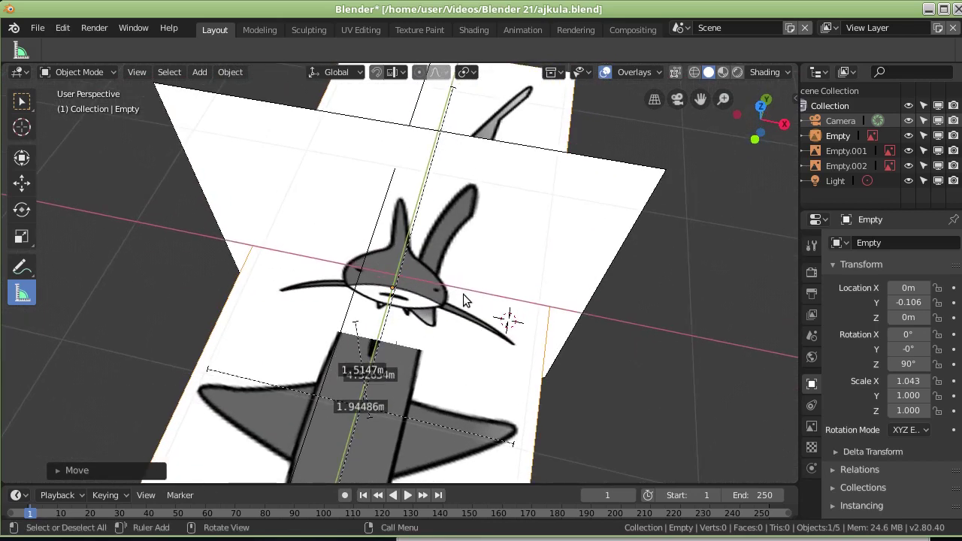
- Save ajkula.blend, then snap the 3D cursor to the world origin in Right view
key(KP_7)
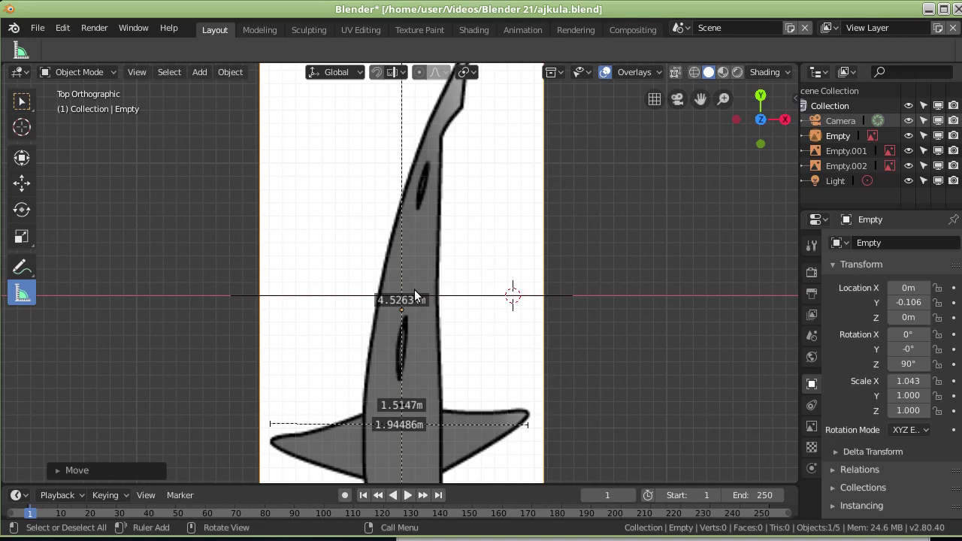
key(ctrl+s)
key(KP_3)
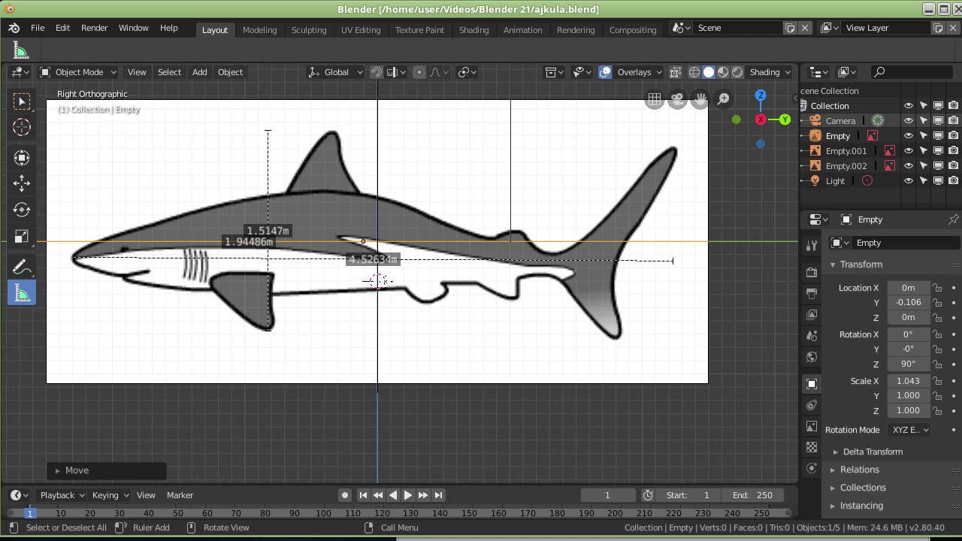
click(238, 73)
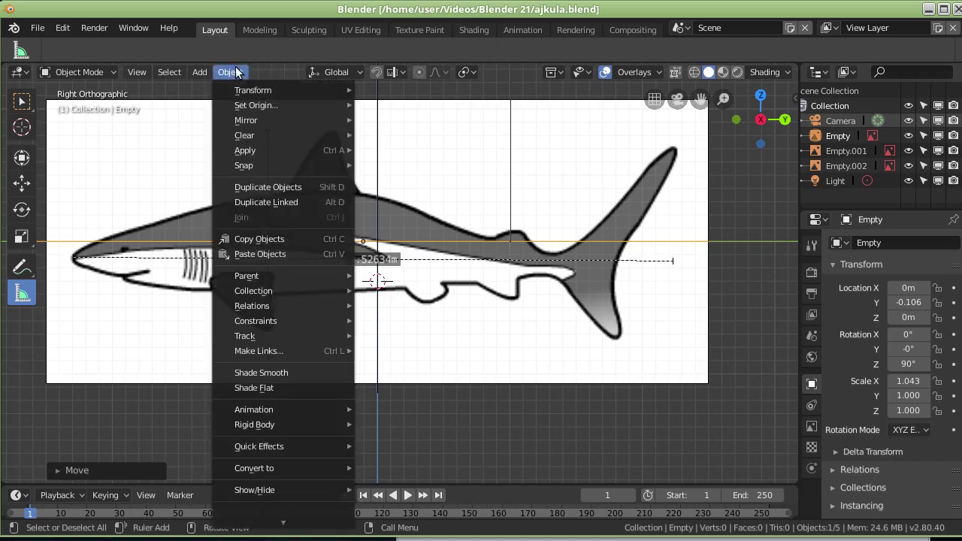
mouse_move(248, 166)
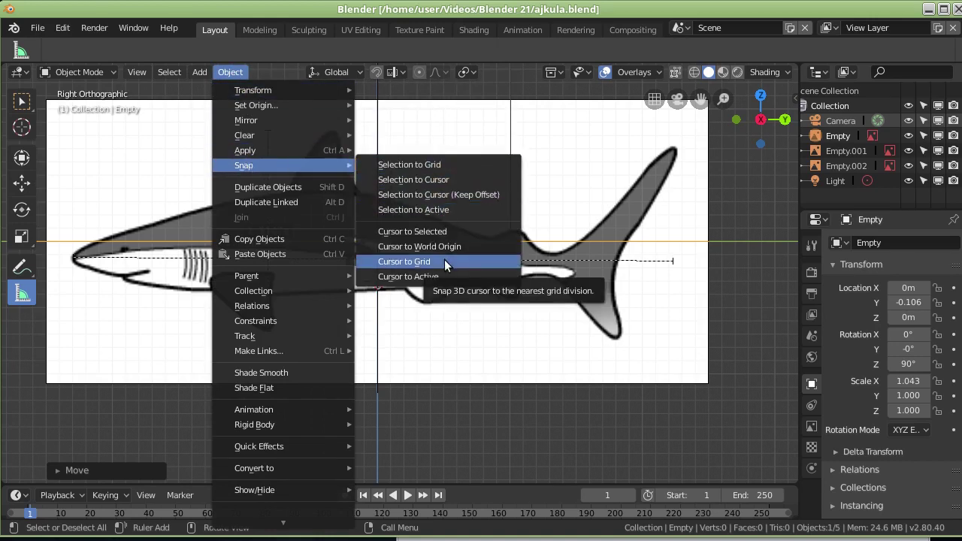
click(444, 249)
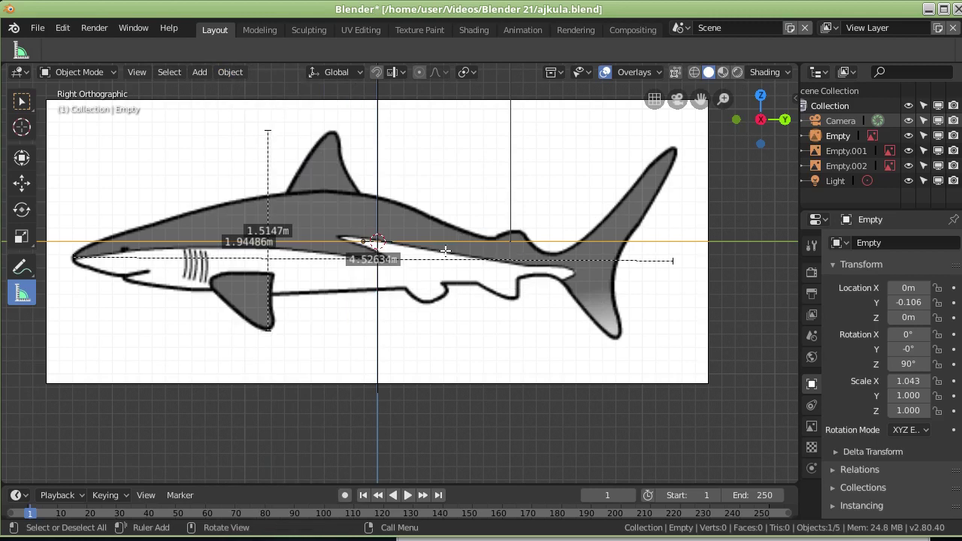
mouse_move(376, 264)
middle_down()
mouse_move(417, 280)
mouse_move(380, 264)
middle_up()
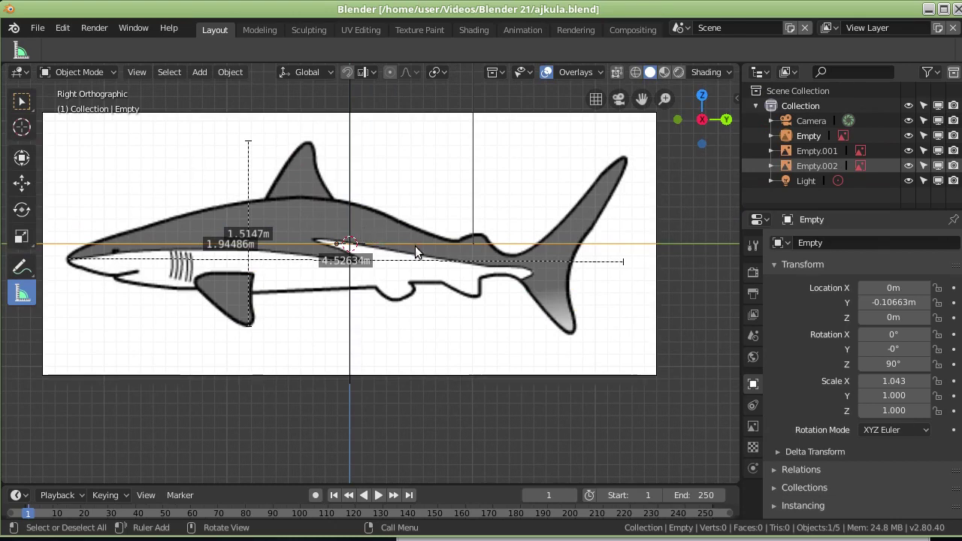
- Check the N sidebar, select the side-view image and measure a short span near the tail
key(n)
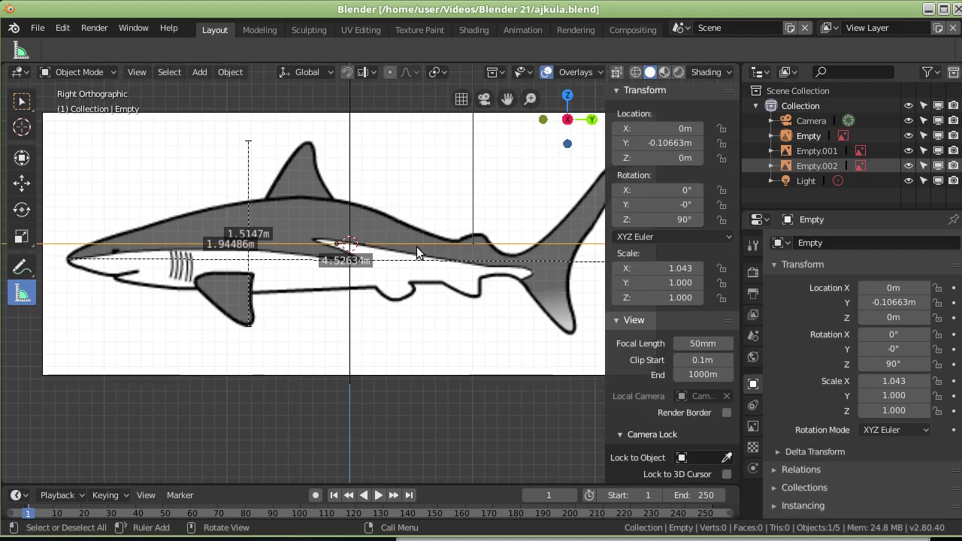
scroll(690, 254, down, 4)
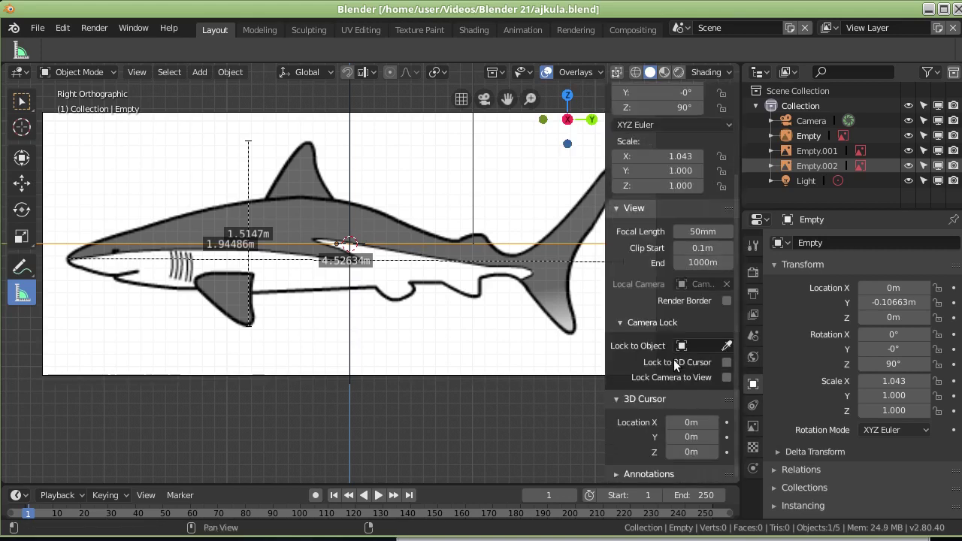
scroll(660, 211, up, 4)
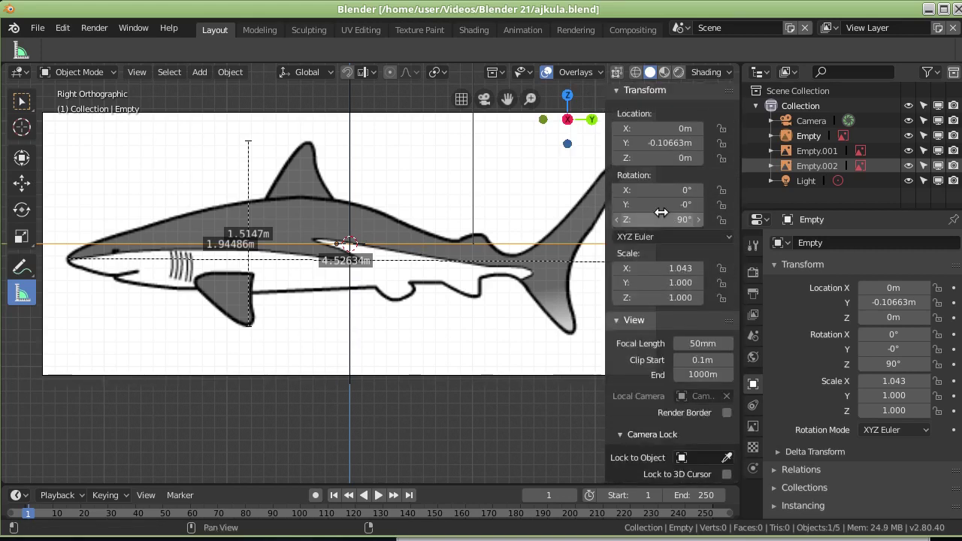
key(n)
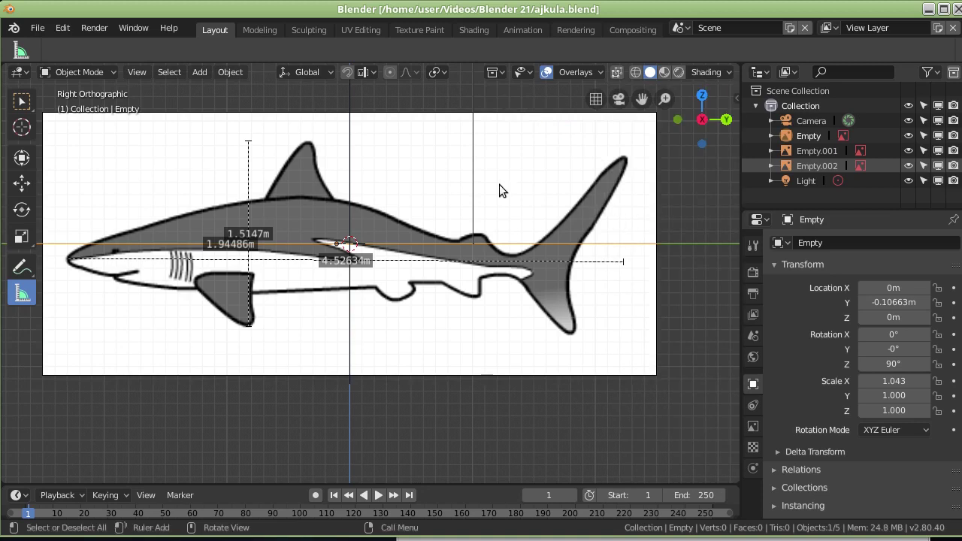
click(526, 149)
drag(562, 139, 624, 160)
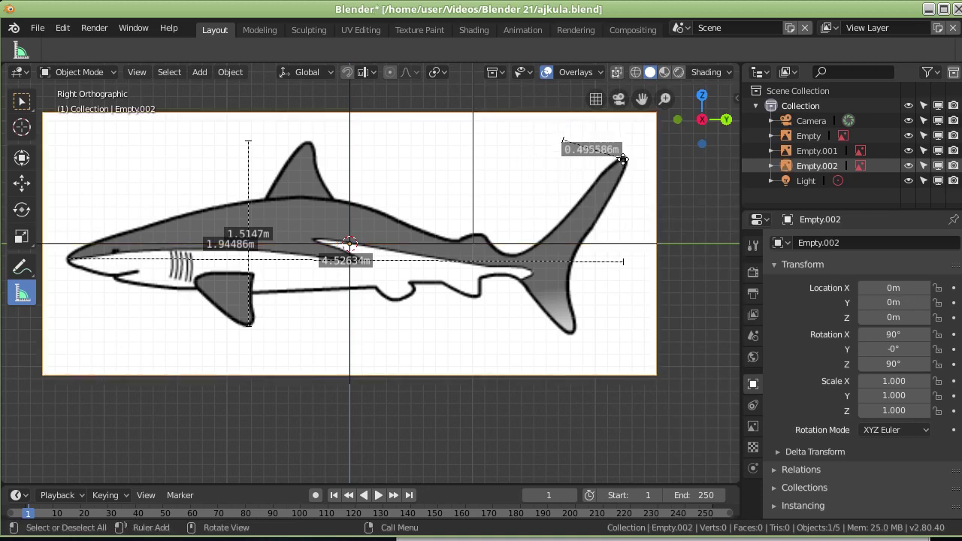
key(grave)
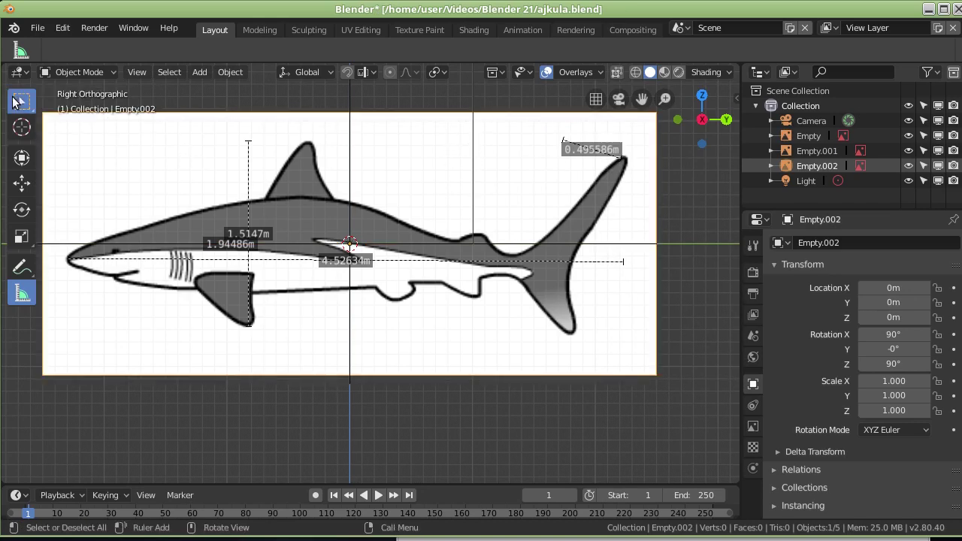
- Switch to Select Box, deselect the side image and cancel a corner resize, keeping its original size
click(21, 100)
drag(532, 164, 572, 215)
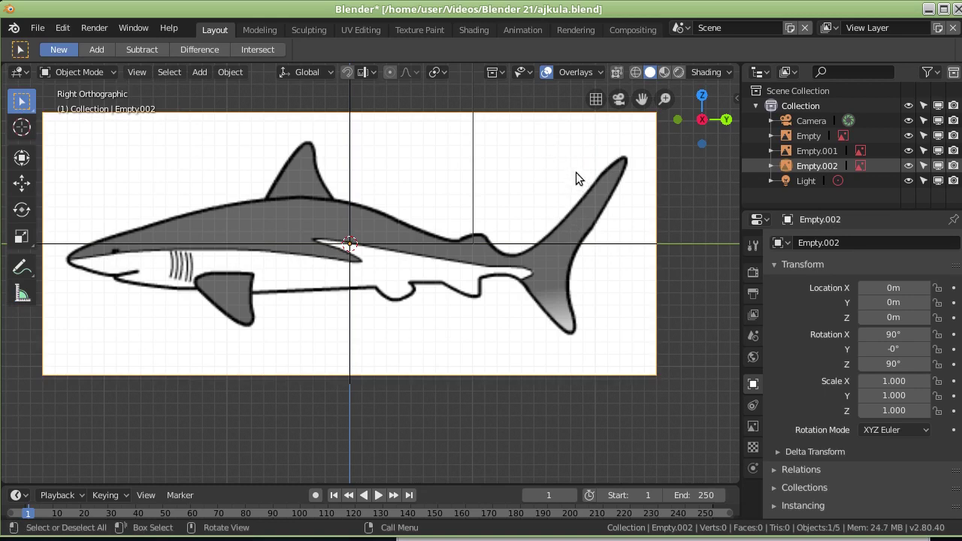
drag(659, 115, 562, 141)
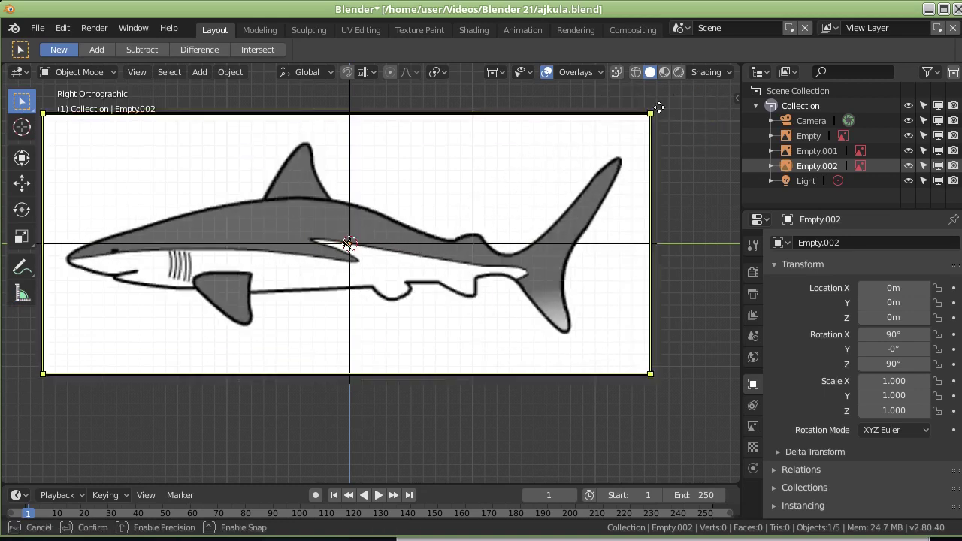
key(Escape)
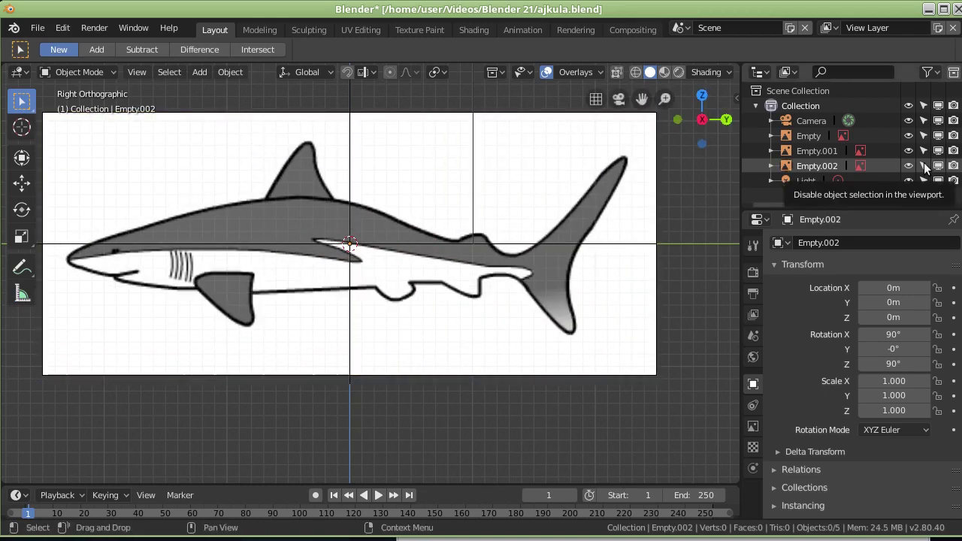
mouse_move(515, 183)
middle_down()
mouse_move(553, 217)
mouse_move(509, 201)
mouse_move(523, 191)
mouse_move(541, 197)
middle_up()
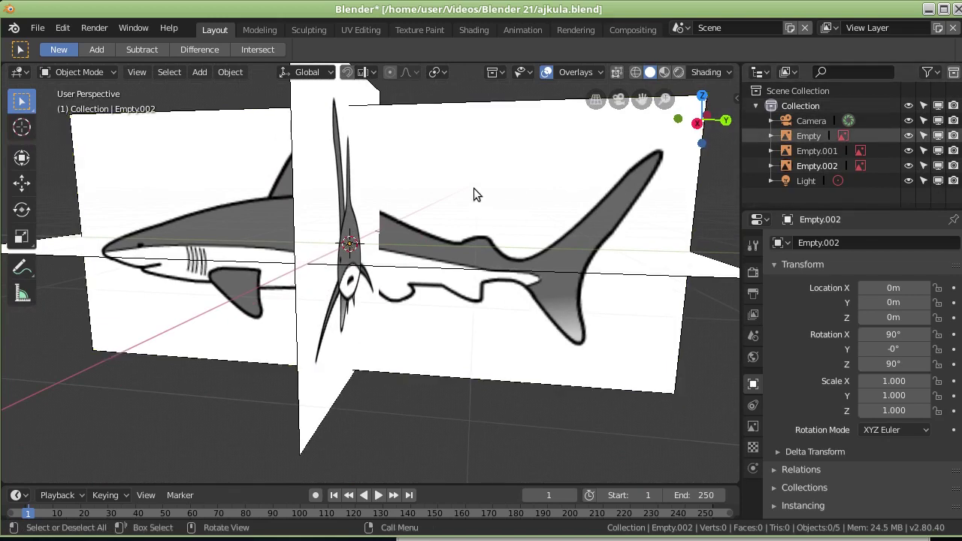
- Make Empty.002 and Empty.001 unselectable in the Outliner, then orbit to inspect the planes
middle_drag(474, 189, 485, 180)
click(489, 170)
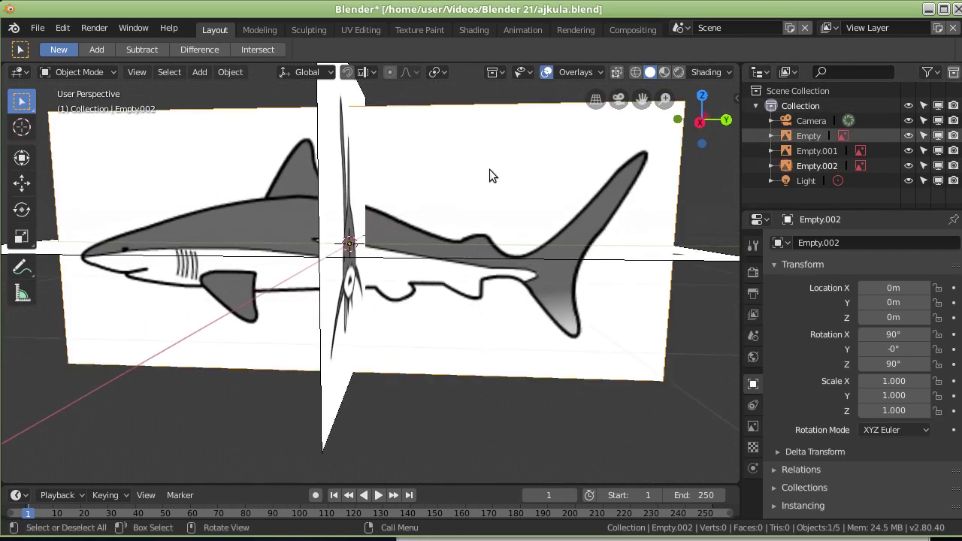
click(924, 172)
click(924, 151)
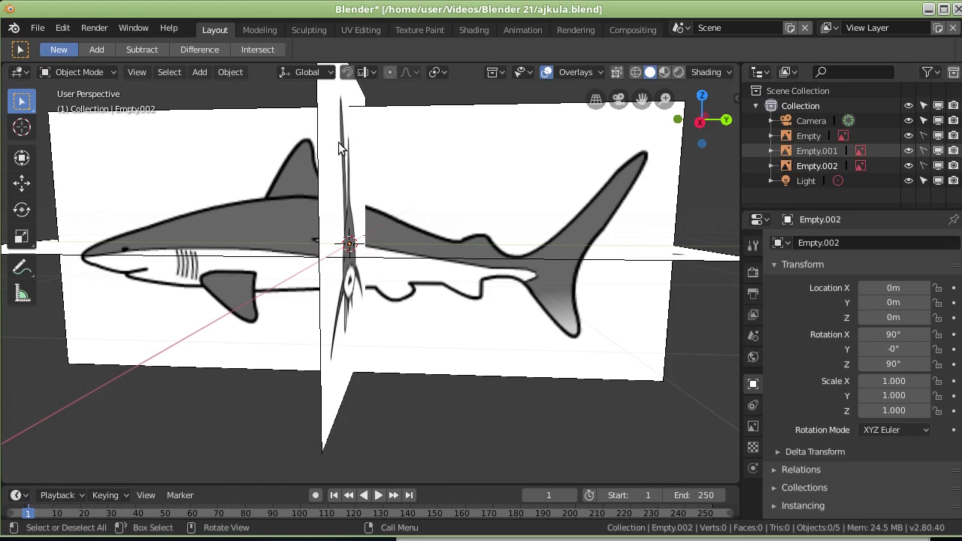
middle_drag(515, 156, 451, 175)
mouse_move(320, 188)
middle_down()
mouse_move(415, 213)
mouse_move(342, 205)
mouse_move(326, 192)
middle_up()
middle_drag(393, 192, 367, 206)
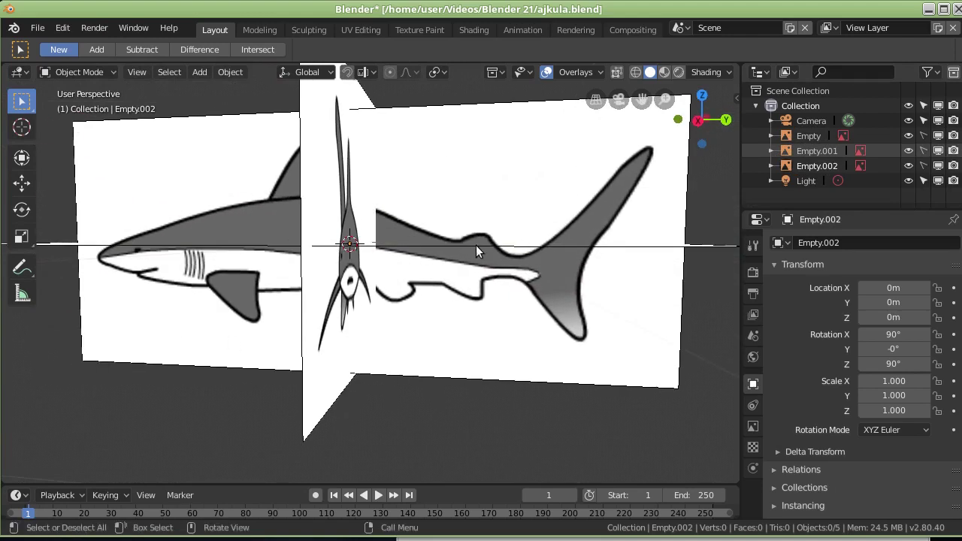
middle_drag(476, 245, 572, 226)
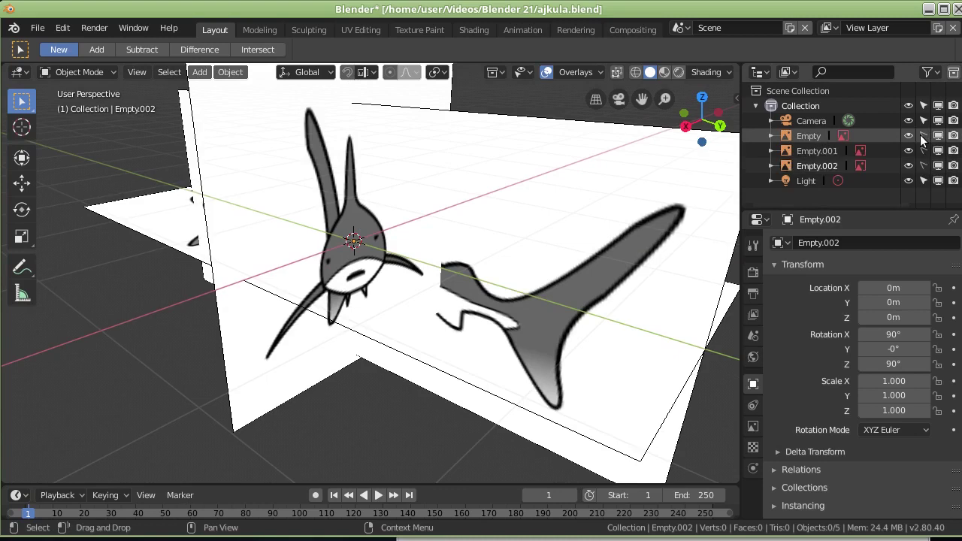
- Test the eye and viewport-display toggles on the reference empties, leaving all three planes visible
click(908, 136)
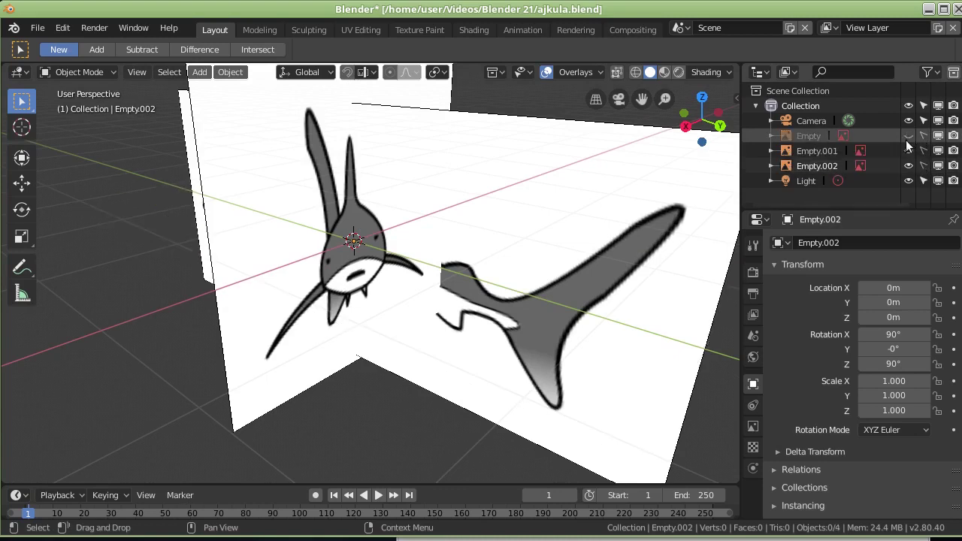
click(908, 151)
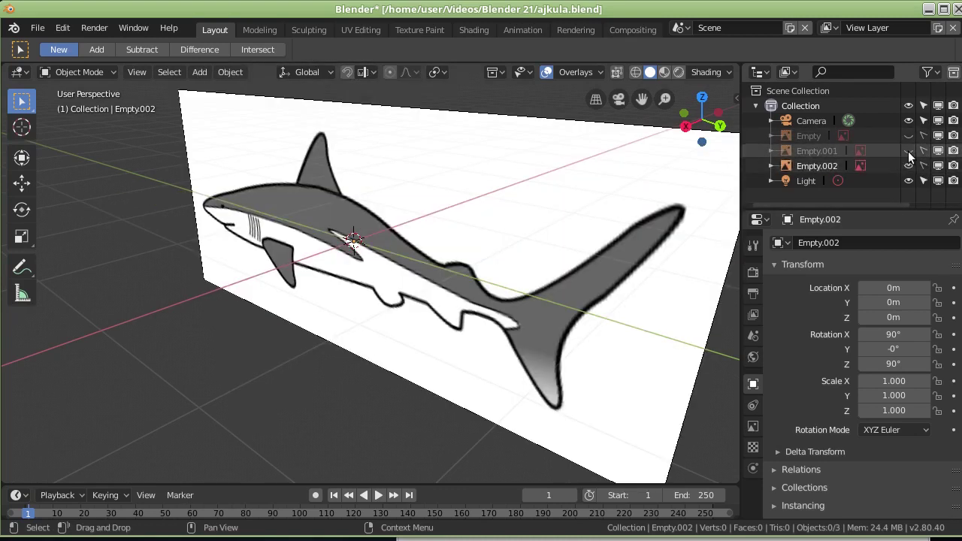
click(908, 151)
click(908, 139)
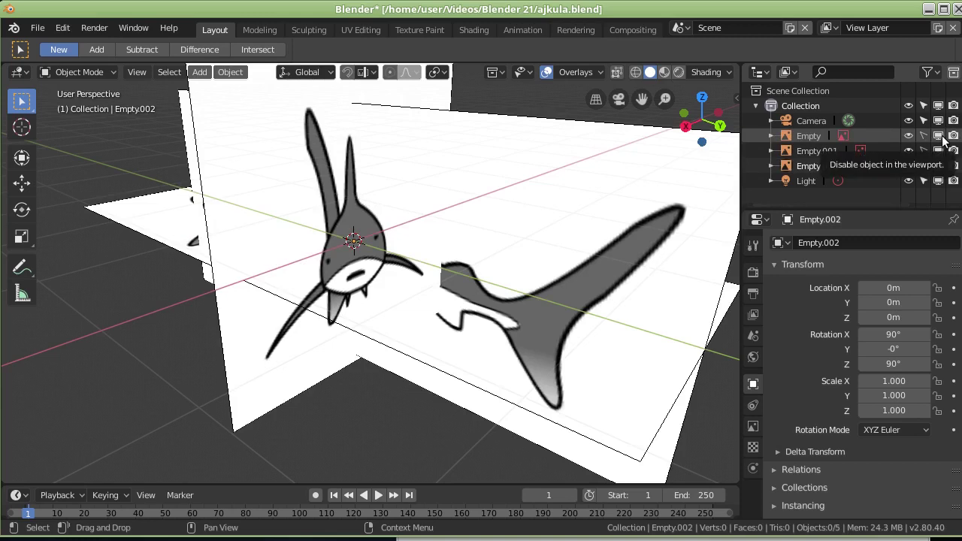
click(941, 136)
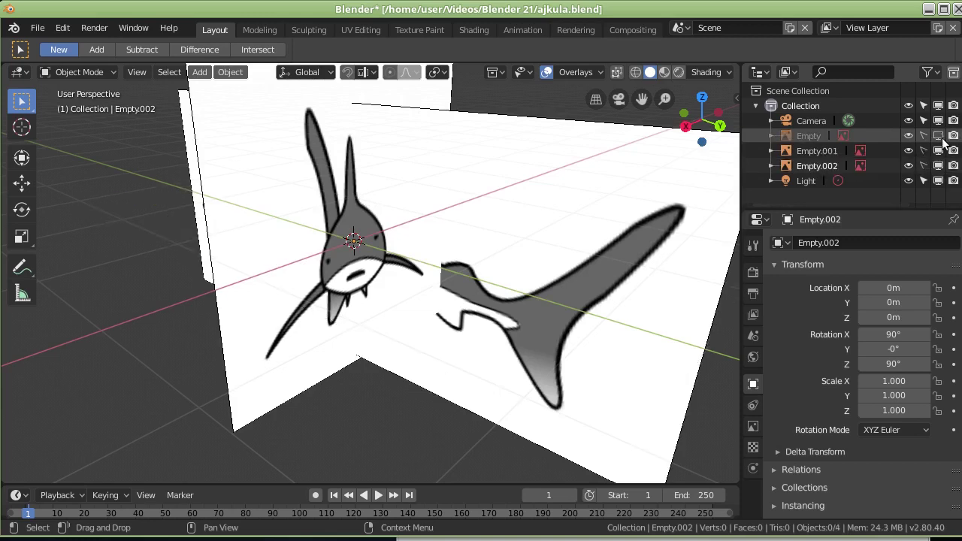
click(941, 151)
click(938, 166)
click(938, 166)
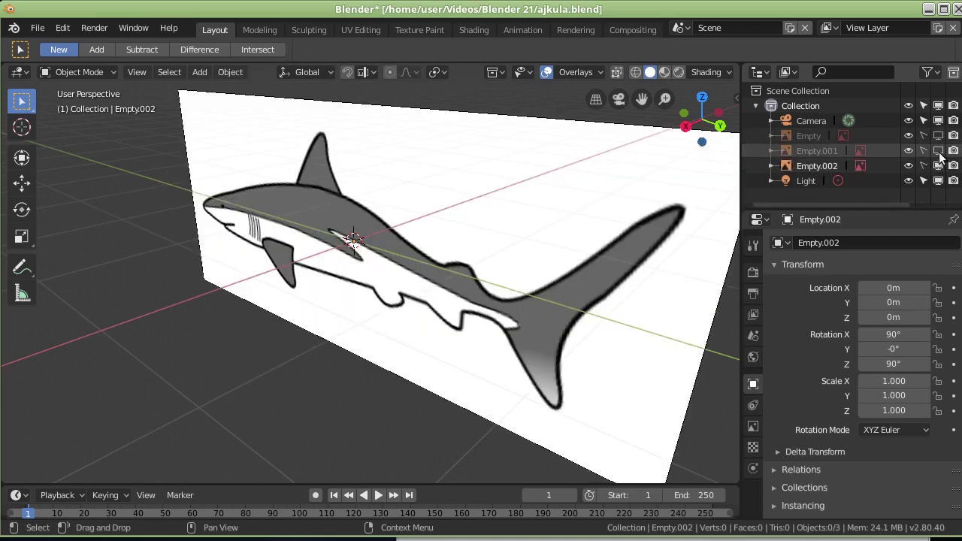
click(938, 151)
click(939, 137)
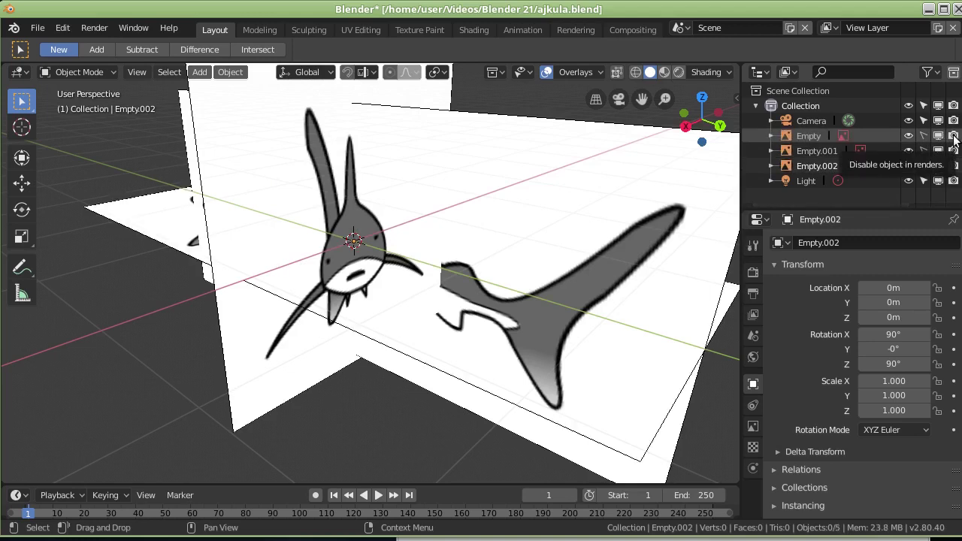